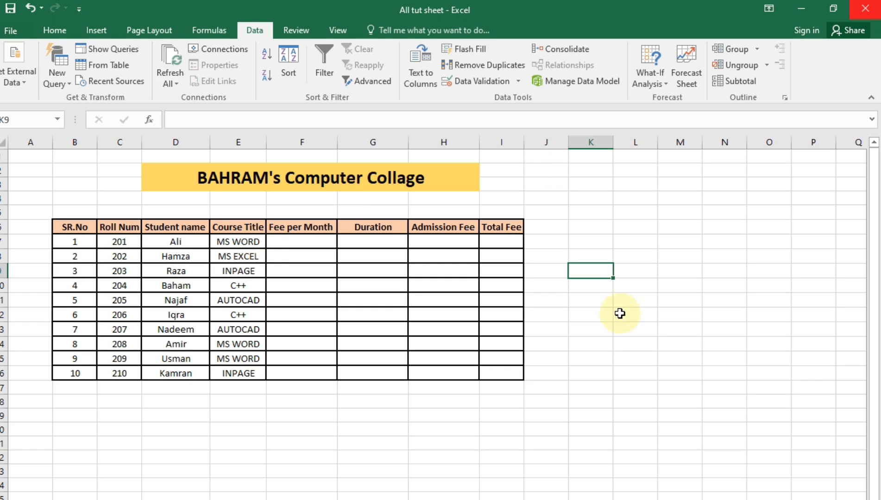
Enter 50 in cell L13 and begin an IF formula in L16 that tests L13>30 and returns "greater" when true.
left_click(626, 329)
type("50")
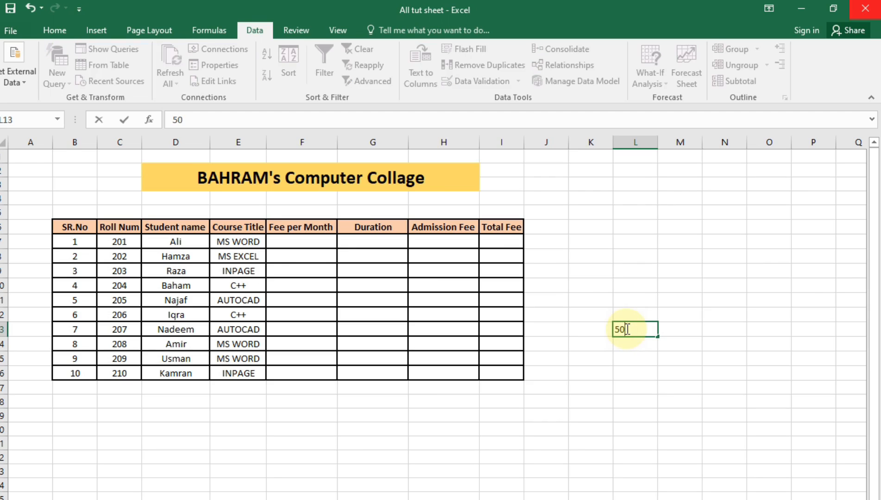
left_click(631, 373)
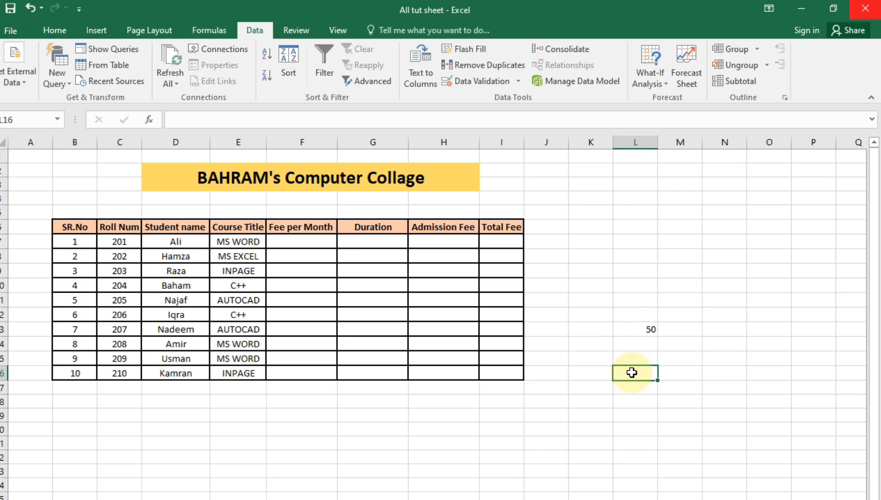
type("=")
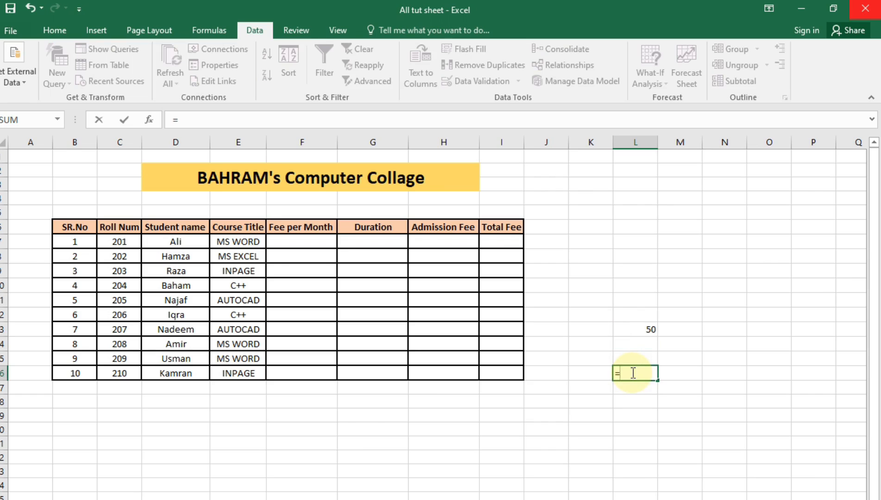
type("if(")
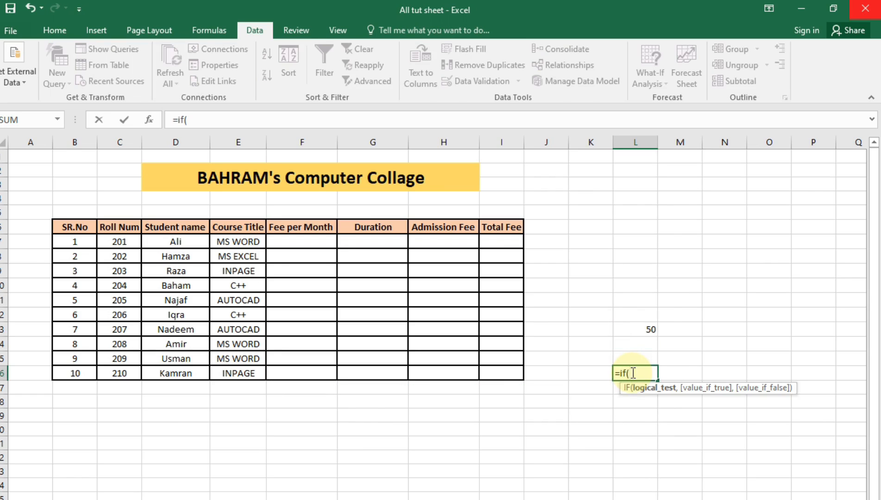
left_click(624, 334)
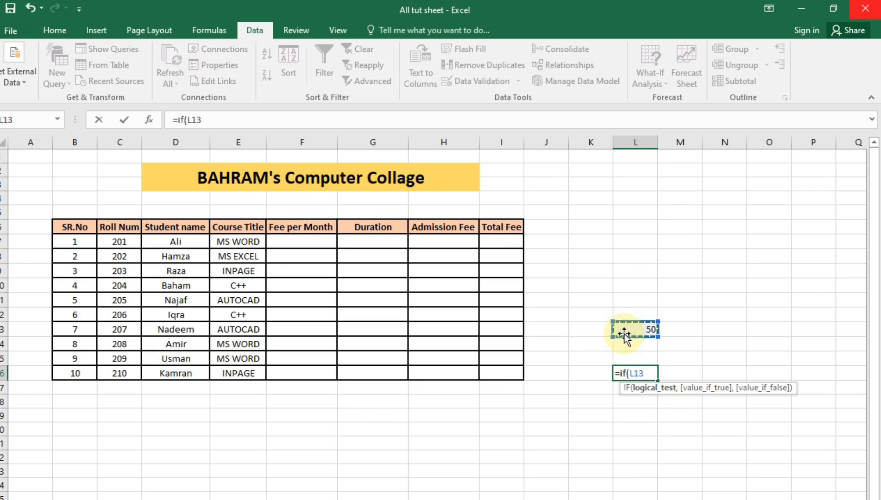
type(">30")
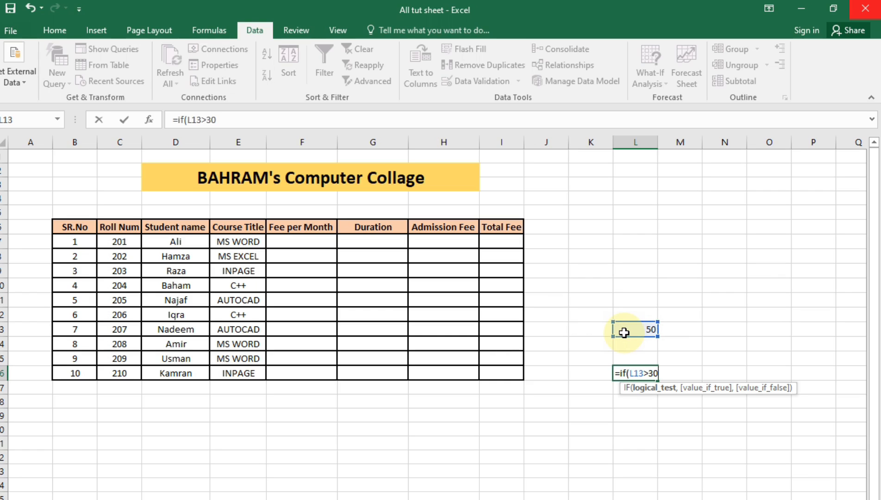
type(",\"greate")
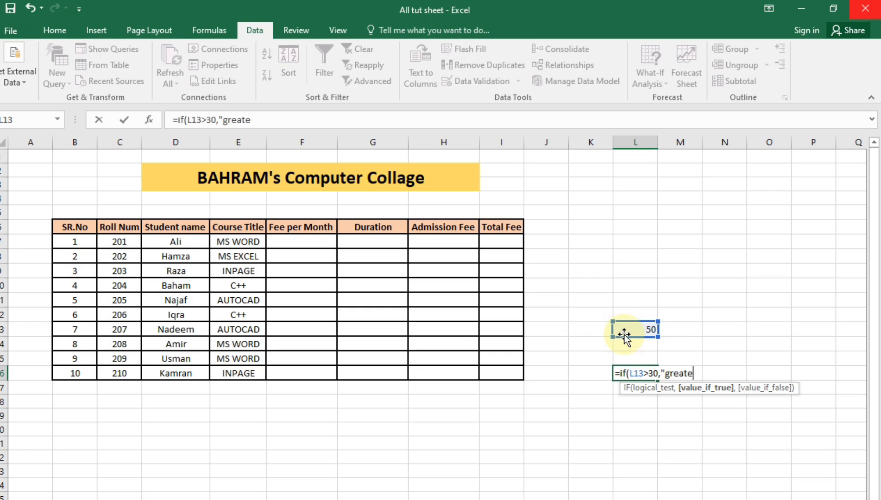
type("r\",")
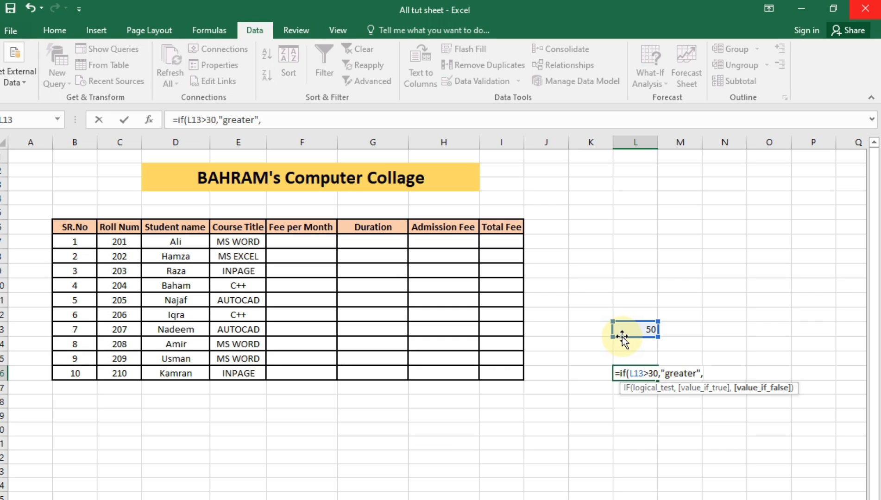
Complete the IF formula in L16 with "smaller" as the value if false.
type("\"fasle")
key("BackSpace")
key("BackSpace")
key("BackSpace")
key("BackSpace")
key("BackSpace")
type("sma")
key("BackSpace")
type("maller\")")
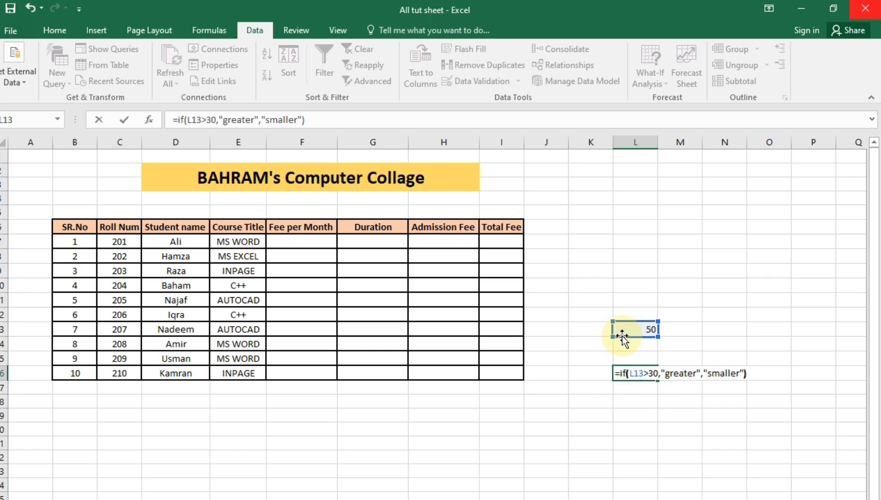
key("Return")
Change the tested number in cell L13 to 20.
left_click(639, 335)
double_click(645, 336)
key("Delete")
type("2")
key("Return")
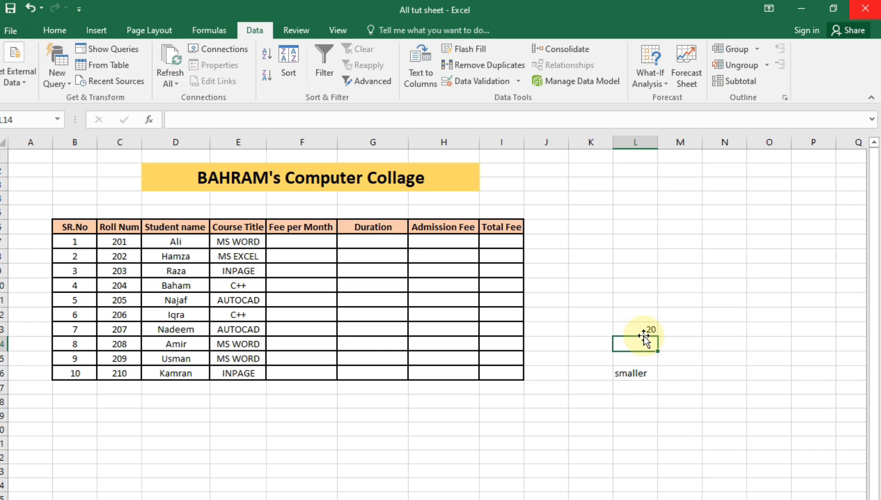
left_click_drag(646, 300, 648, 415)
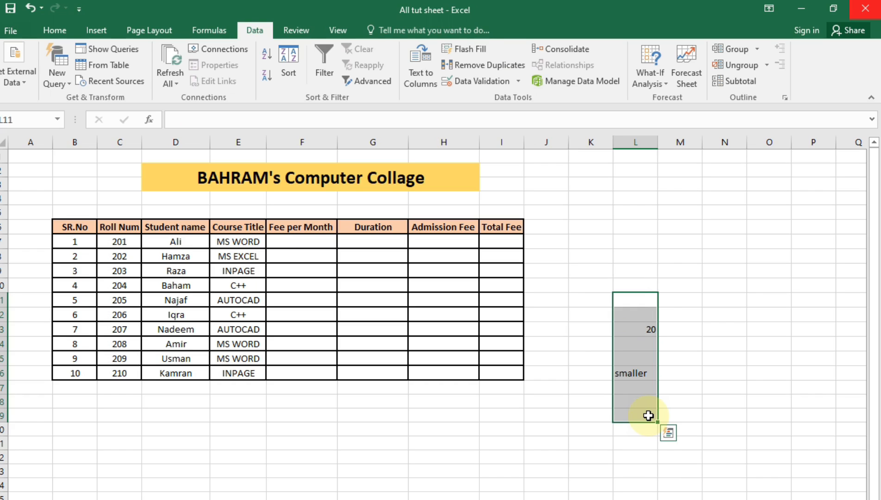
left_click(591, 443)
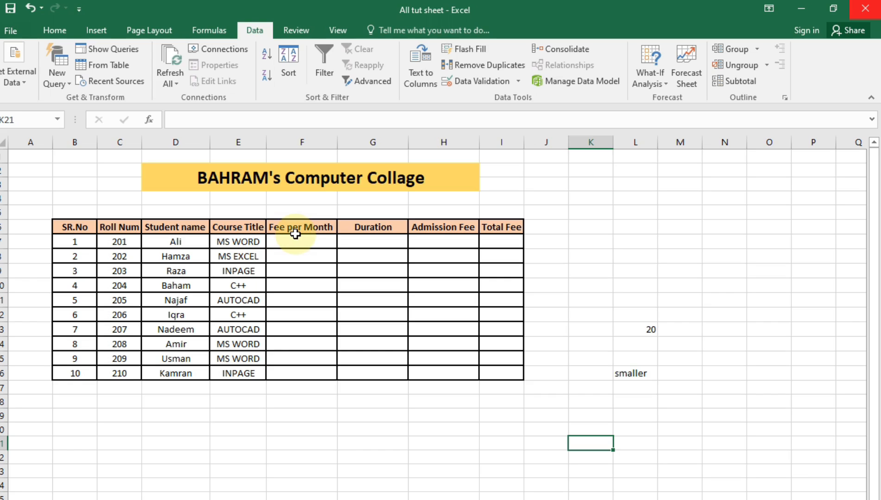
Begin a Fee per Month formula in F7 using IF with AND to return 1800 when E7="MS WORD".
left_click(306, 245)
type("=")
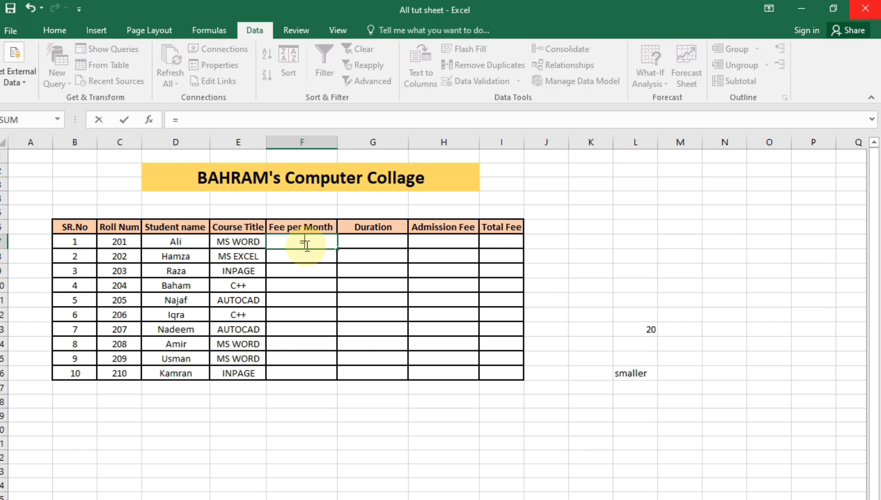
type("if(")
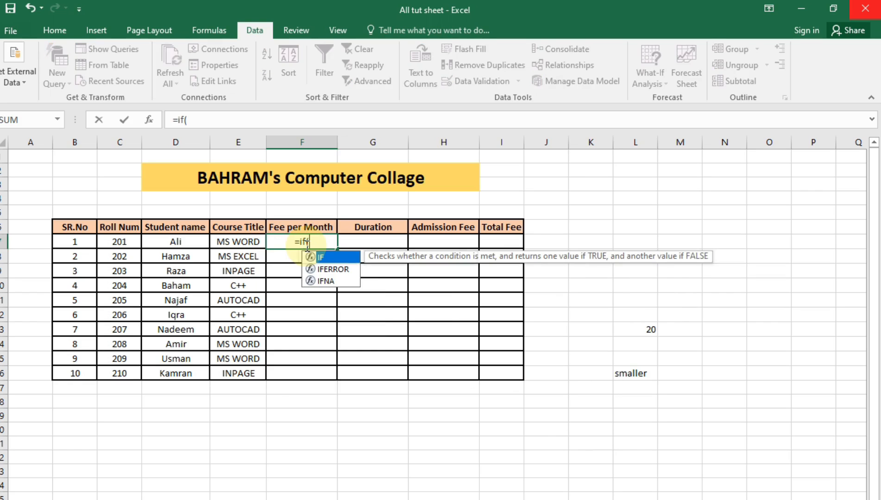
type("and")
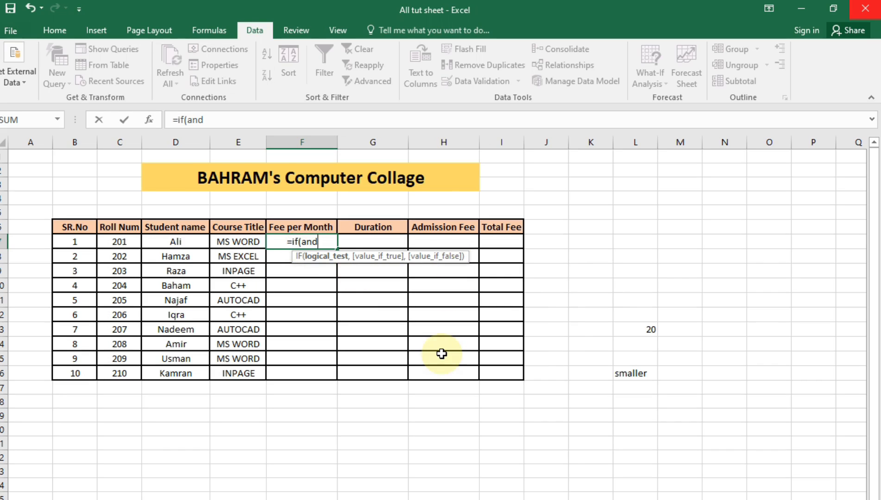
type("(")
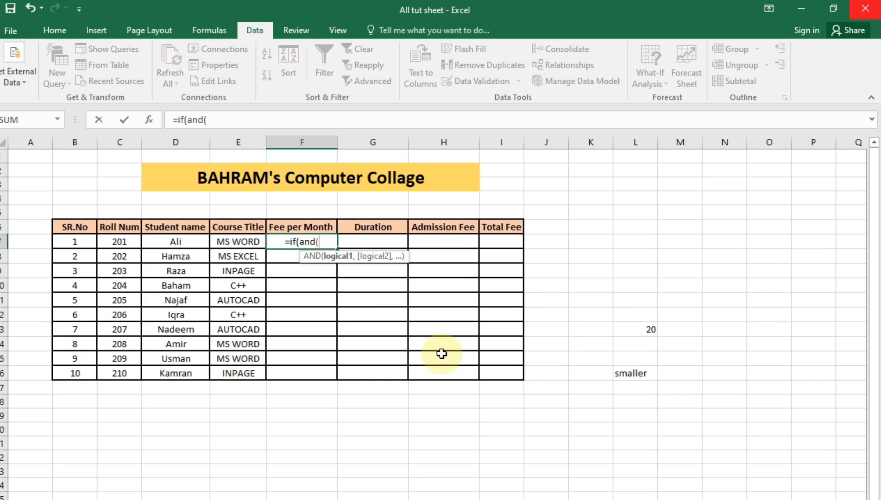
left_click(232, 243)
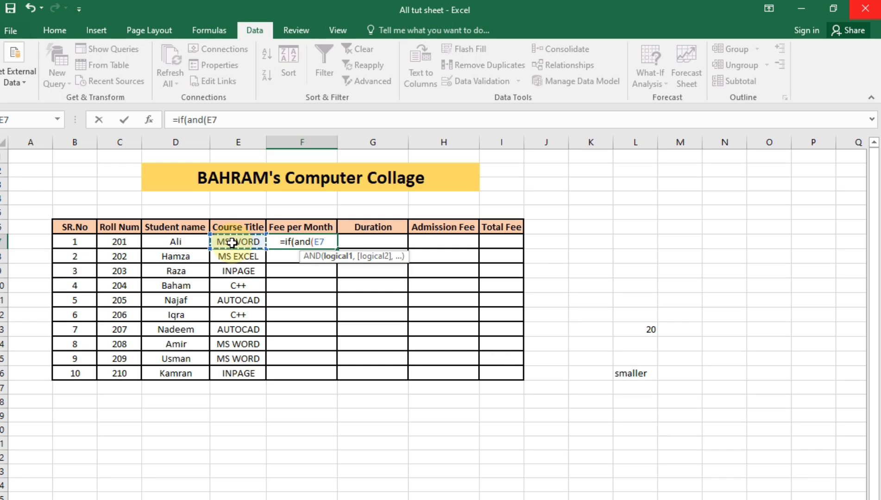
type("+")
key("BackSpace")
type("=\"")
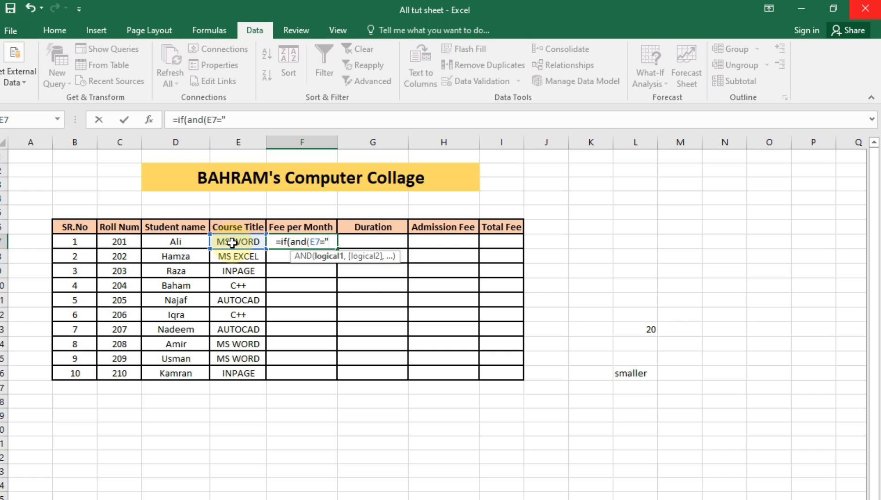
type("MS WOE")
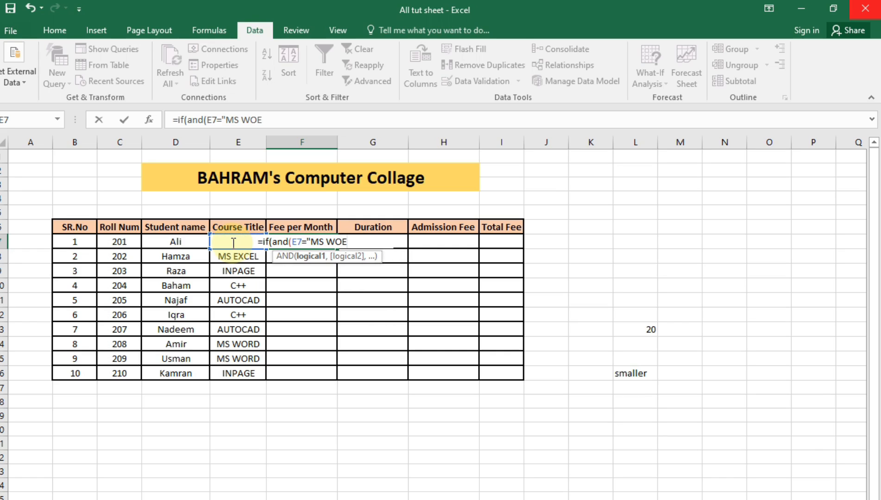
key("BackSpace")
type("RD\"")
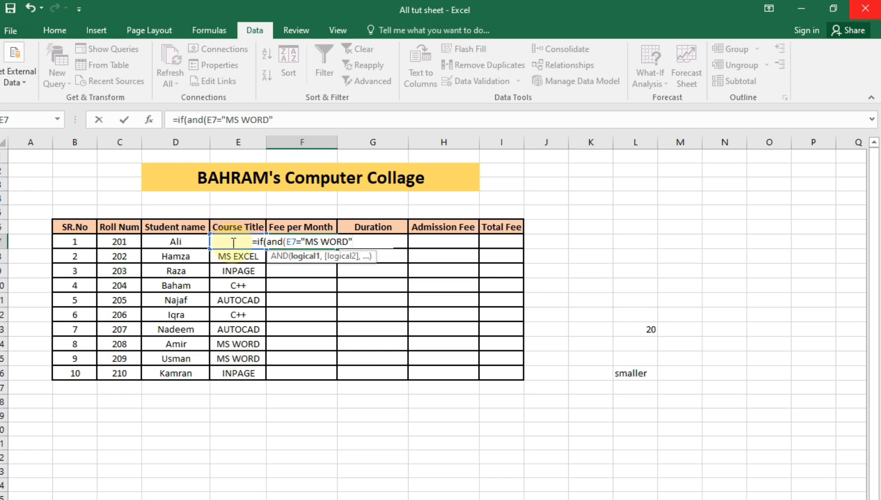
type("),")
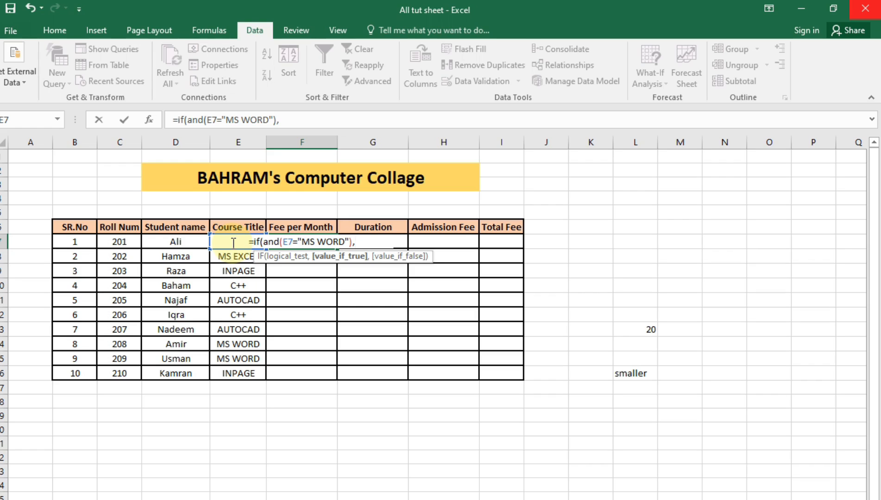
type("1800")
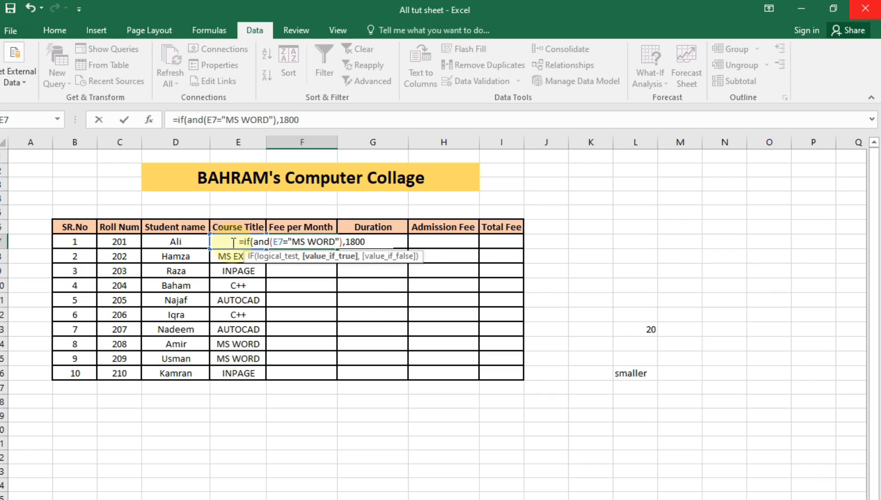
Nest a second IF with AND in the F7 formula that returns 1800 when E7="MS EXCEL".
type(",")
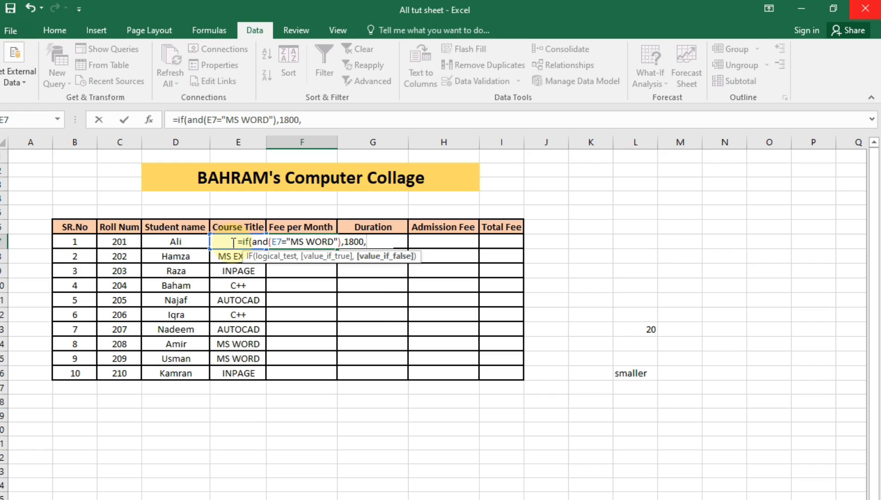
type("IF(AN")
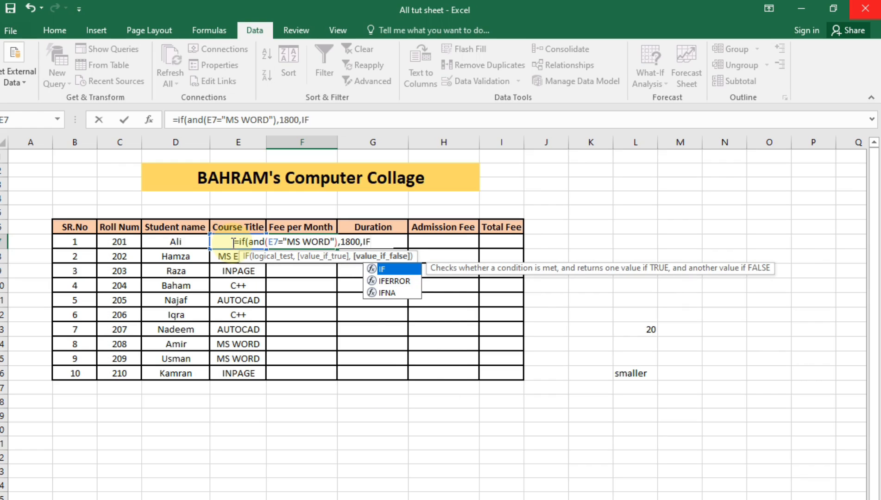
type("D(")
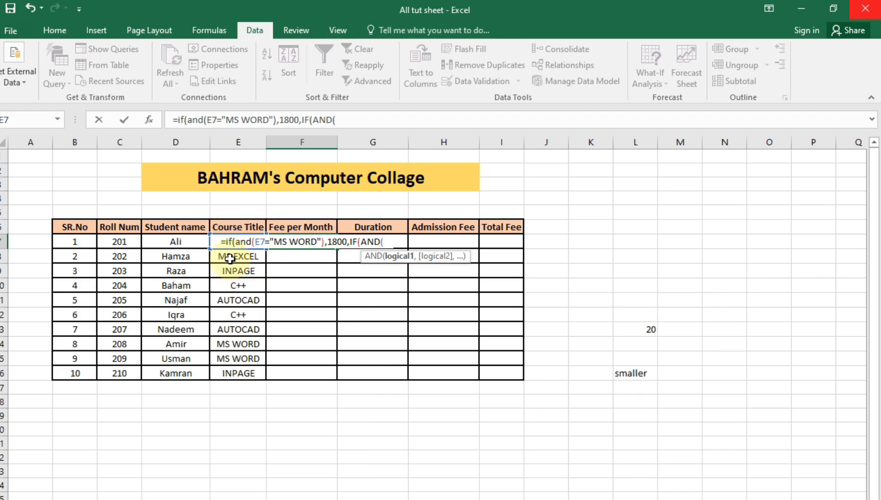
left_click(230, 258)
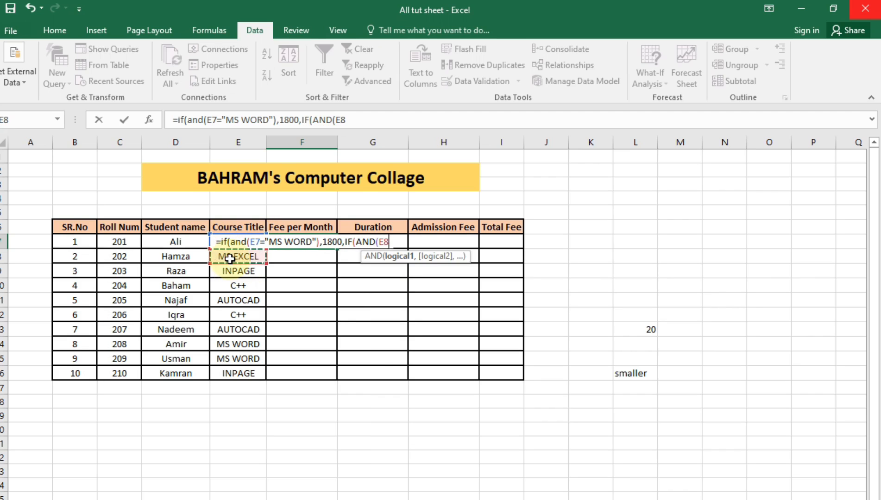
key("Up")
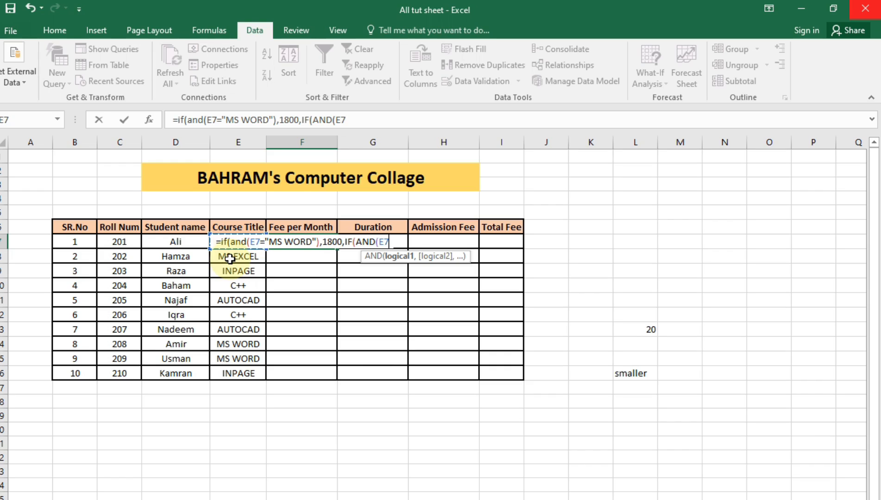
type("=")
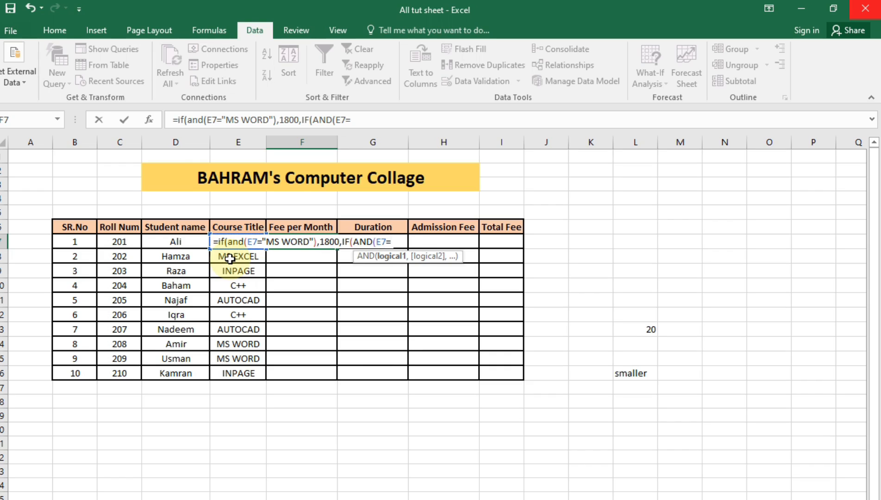
type("\"")
type("M")
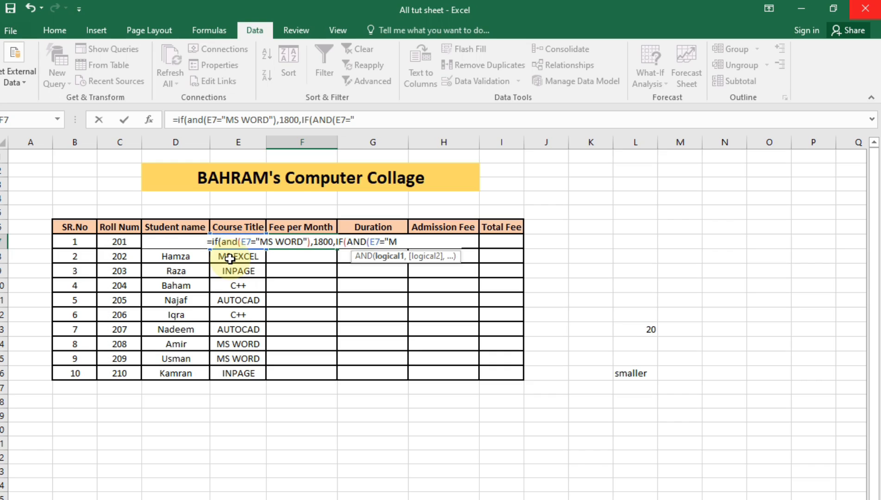
type("S EXCEL\"")
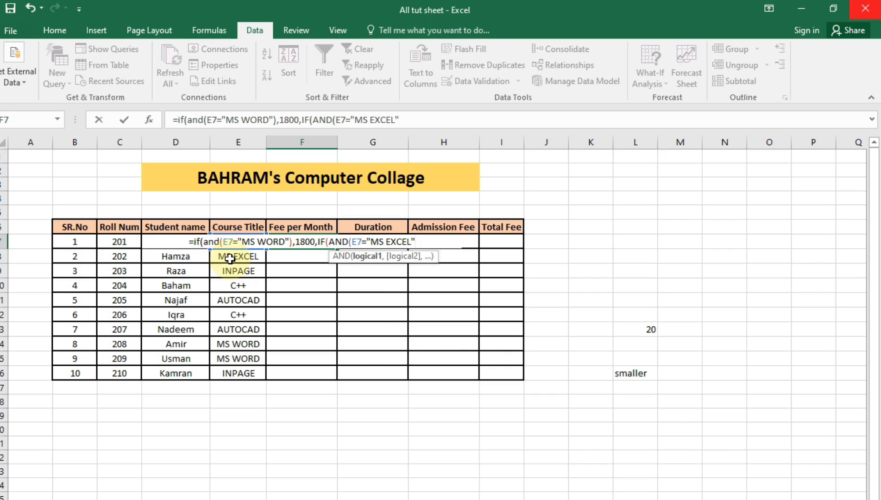
type("),")
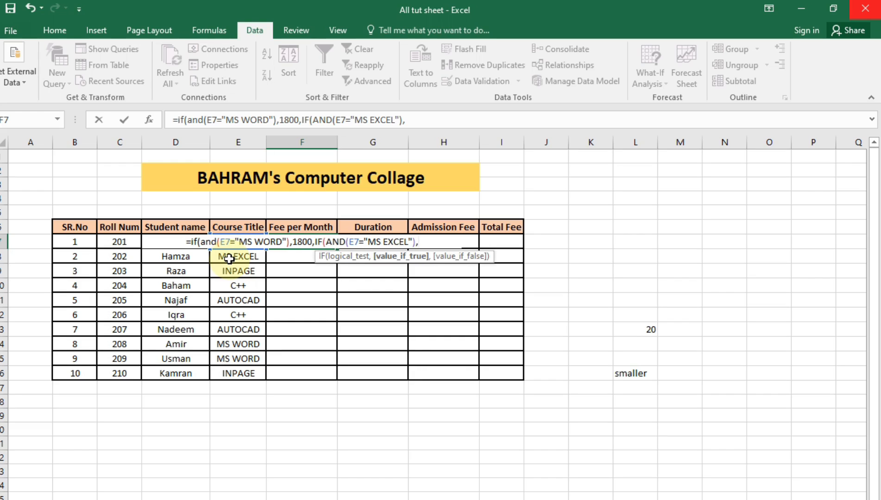
type("1800")
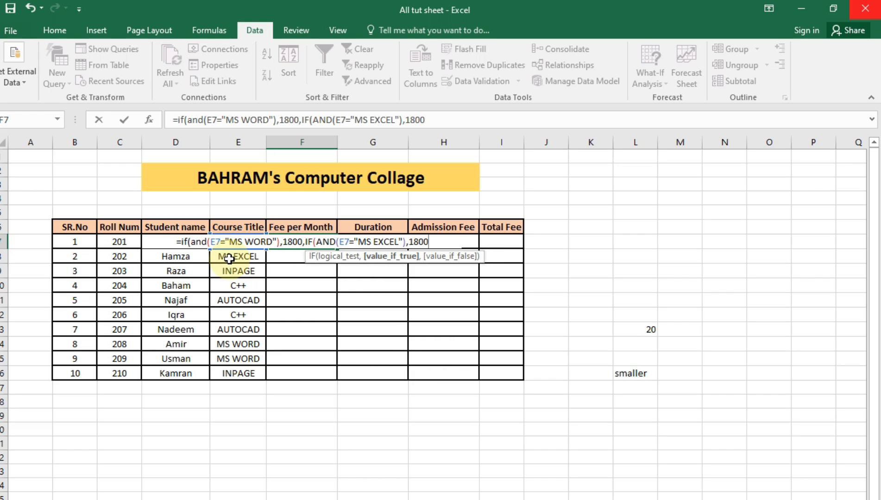
Nest a third IF with AND in the F7 formula that returns 1700 when E7="INPAGE".
type(",I")
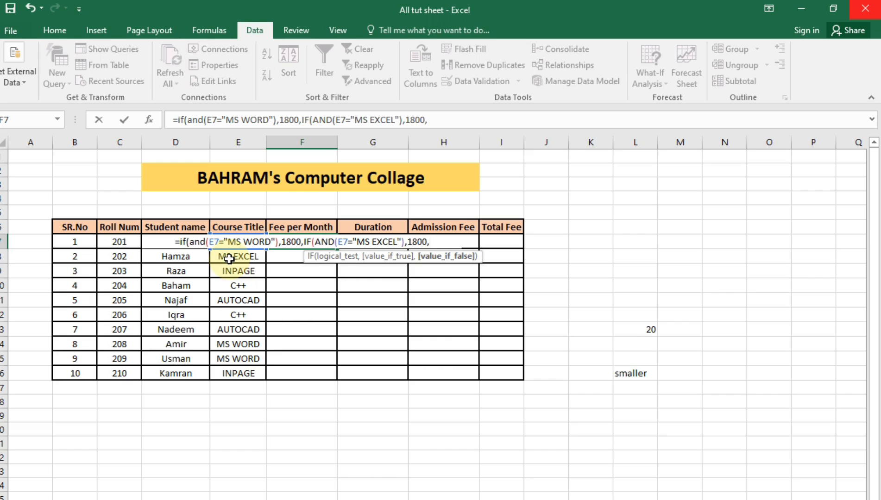
type("F(")
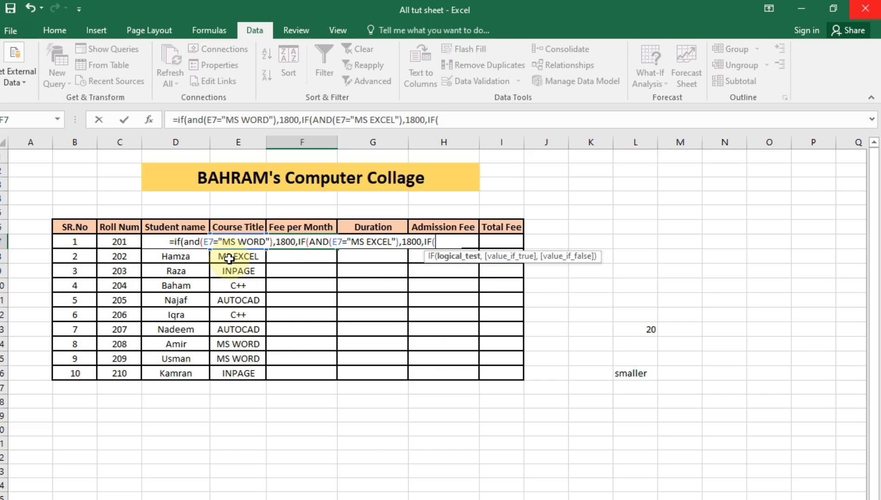
type("AND(")
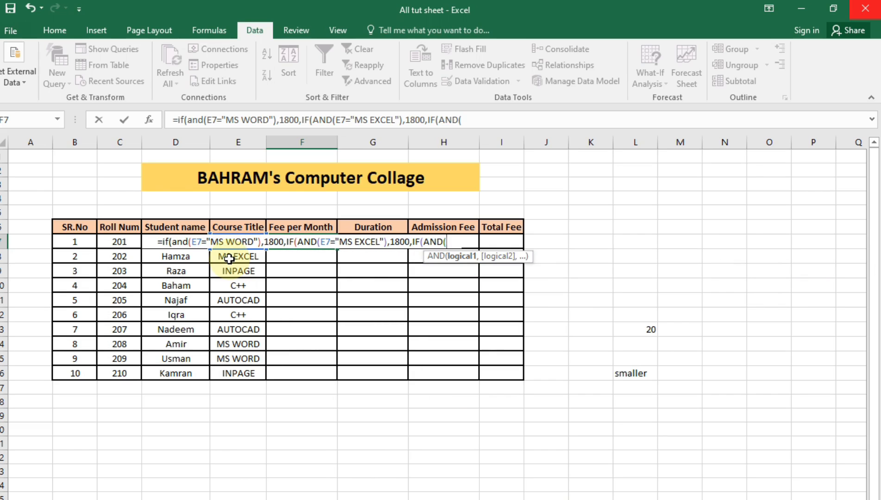
left_click(229, 259)
key("Up")
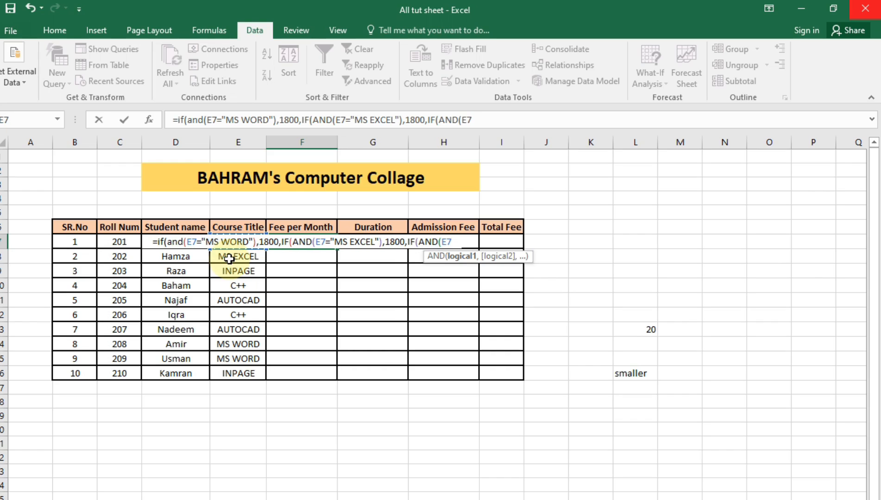
type("\"")
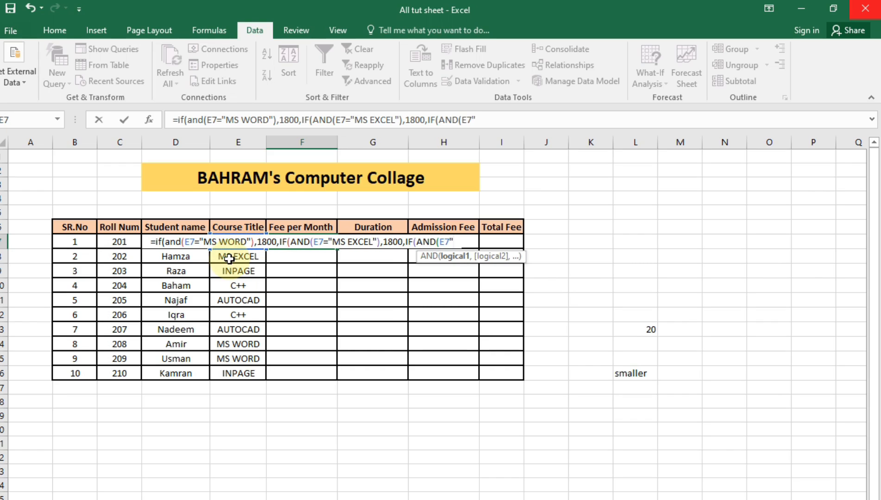
key("BackSpace")
type("=\"")
type("IN")
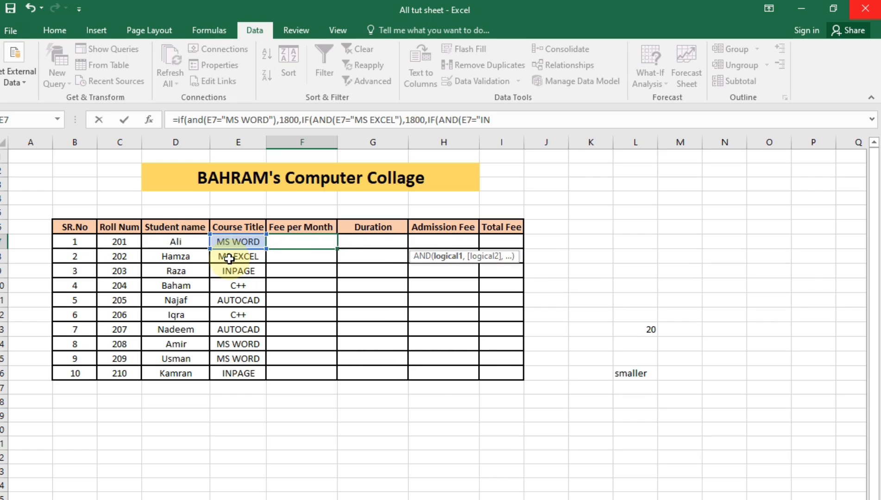
type("PAGE\")")
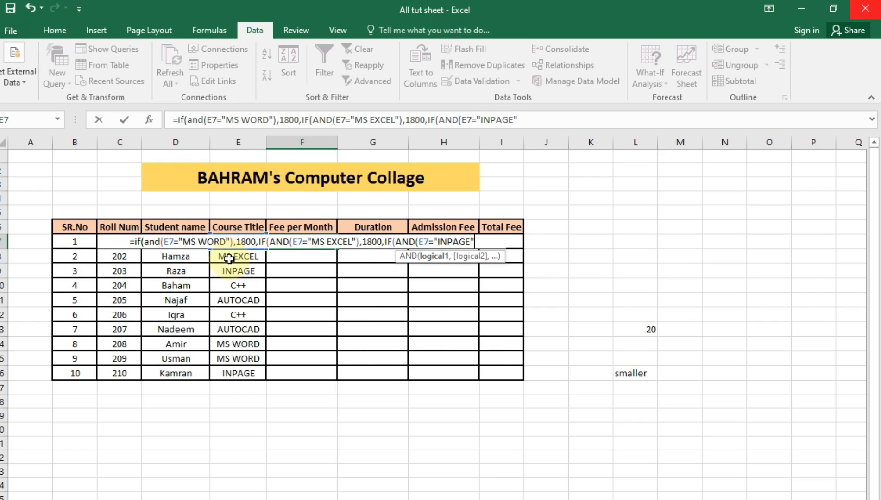
type(",")
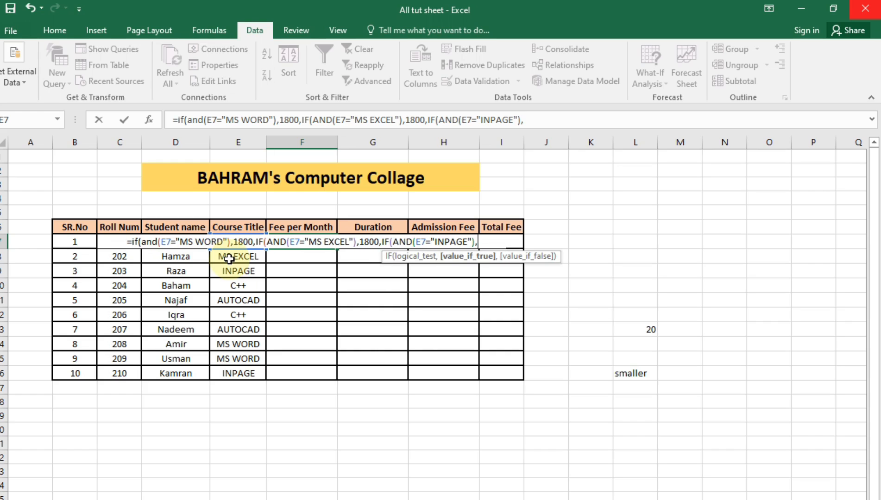
type("1700")
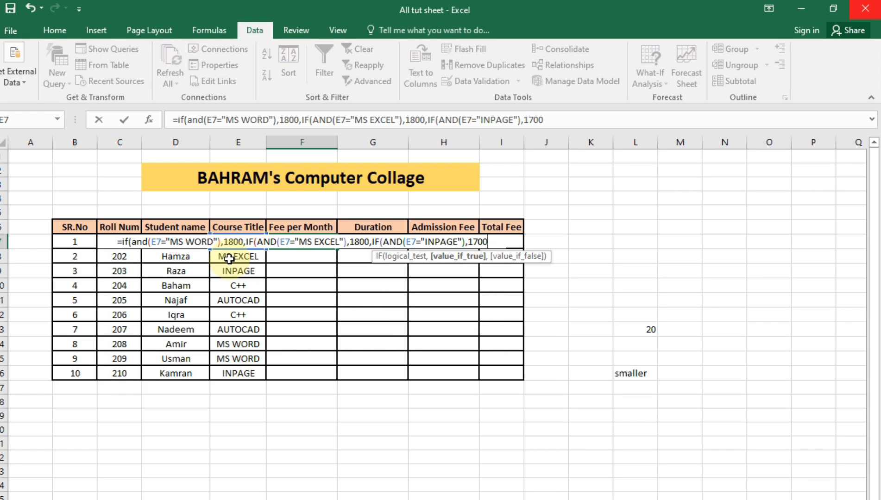
Nest a fourth IF with AND in the F7 formula that returns 3000 when E7="C++".
type(",")
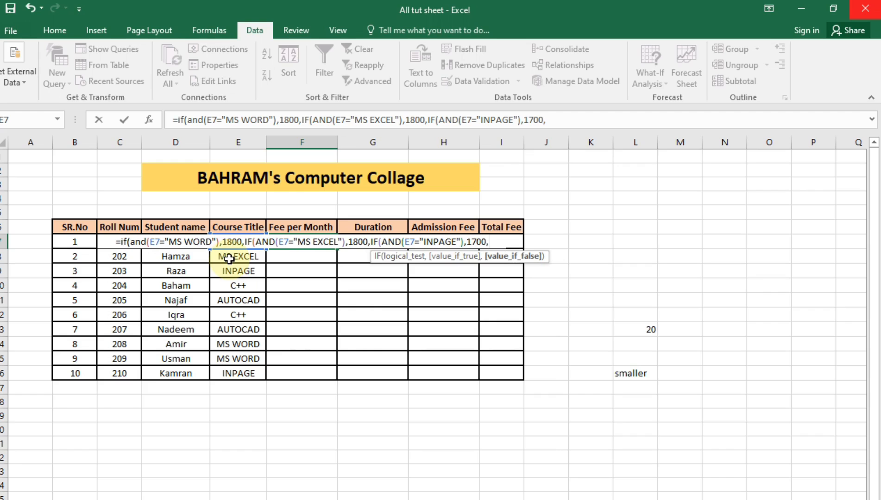
type("IF(AND(")
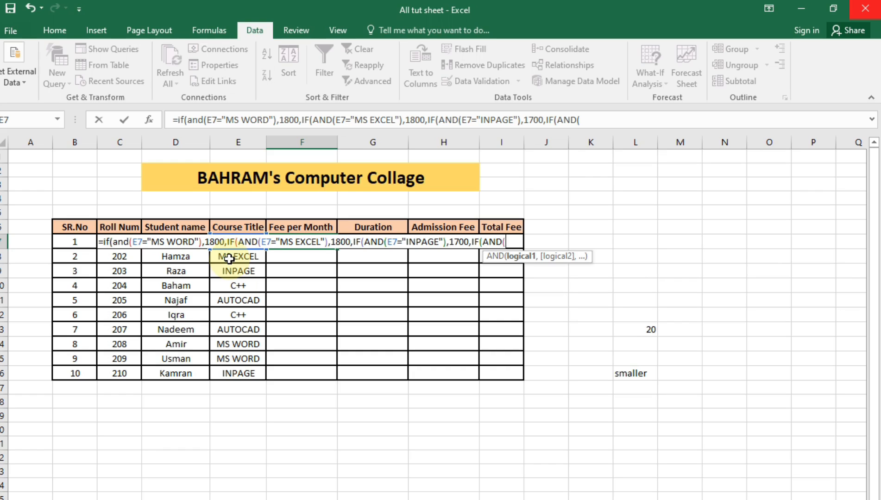
type("E7")
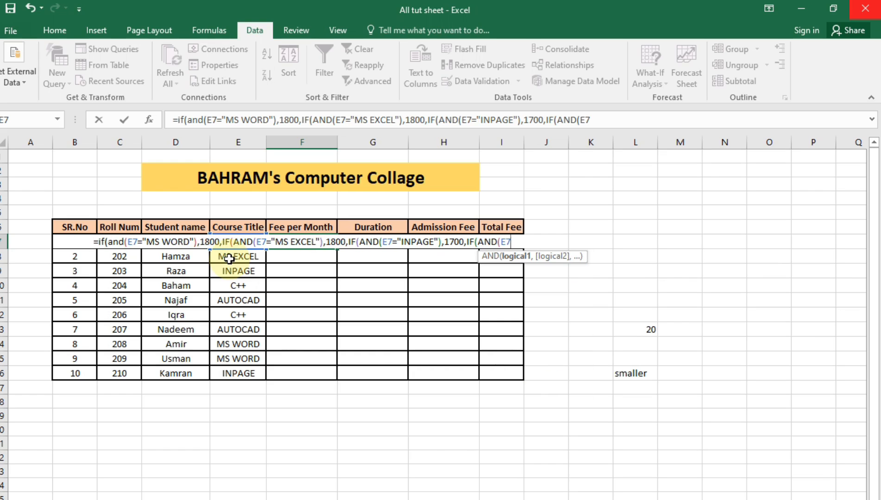
type("=\"")
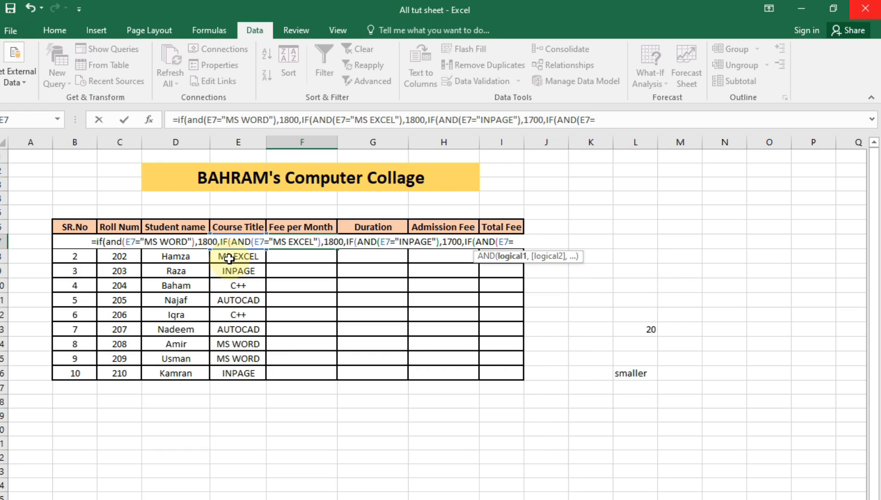
type("C++\"")
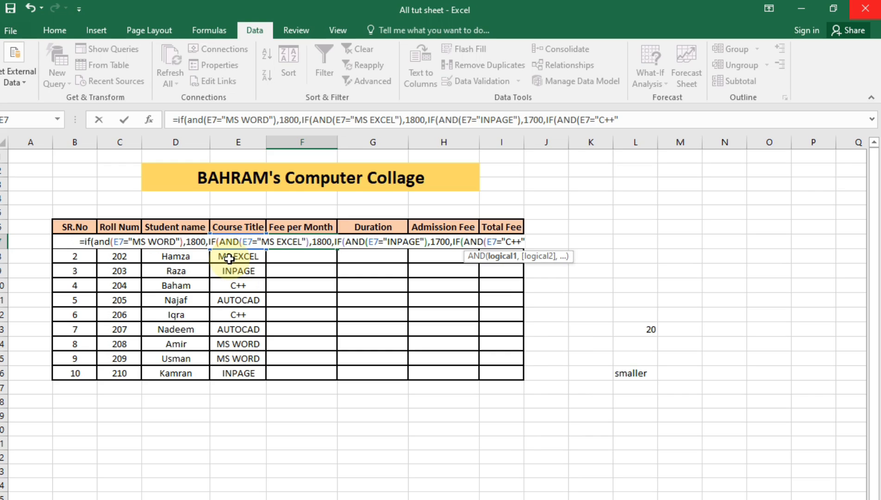
type("),3000")
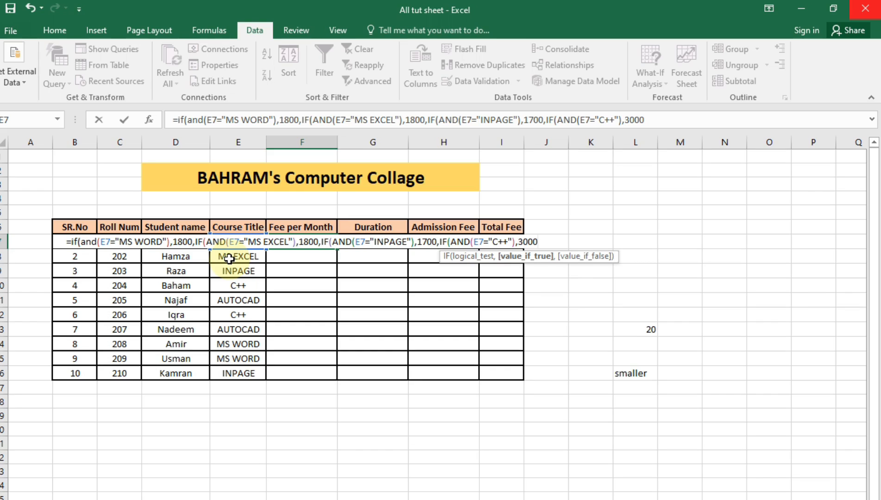
Nest a fifth IF with AND in the F7 formula that returns 2500 when E7="AUTOCAD".
type(",")
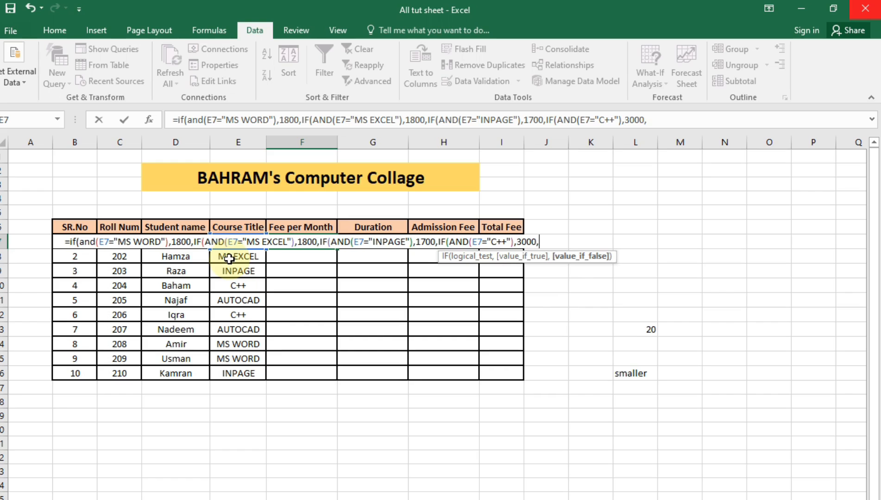
type("IF")
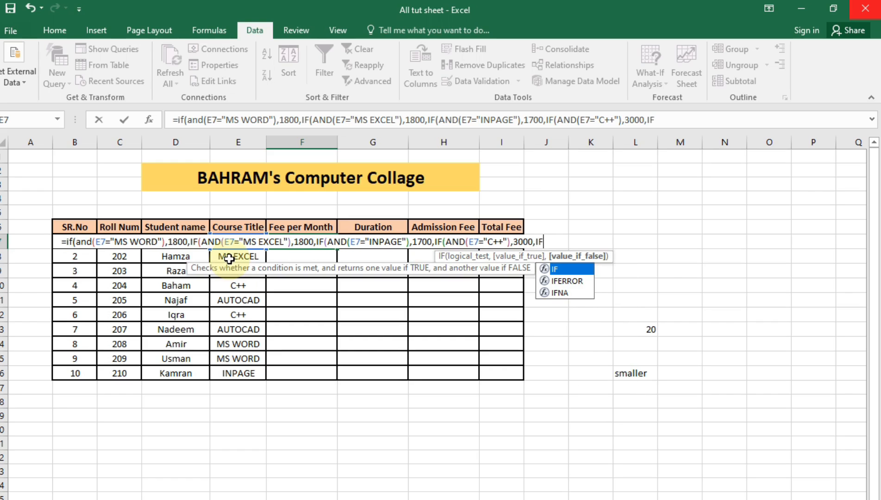
type("(AND")
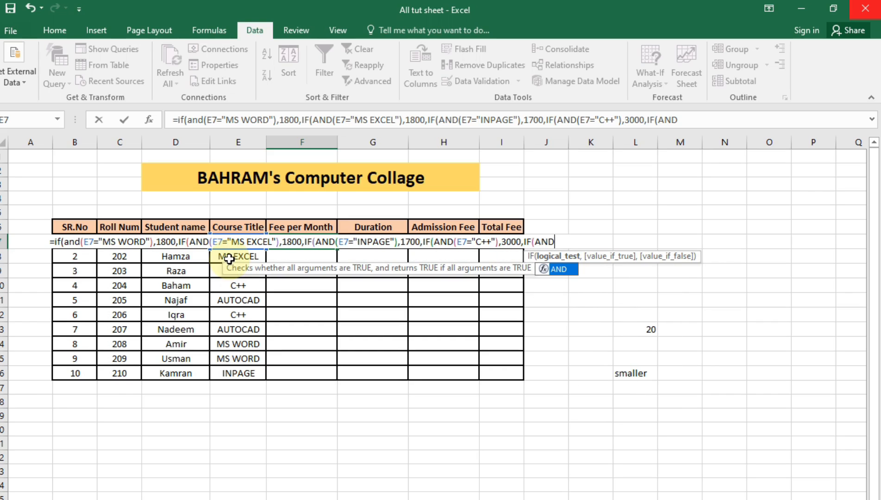
type("(")
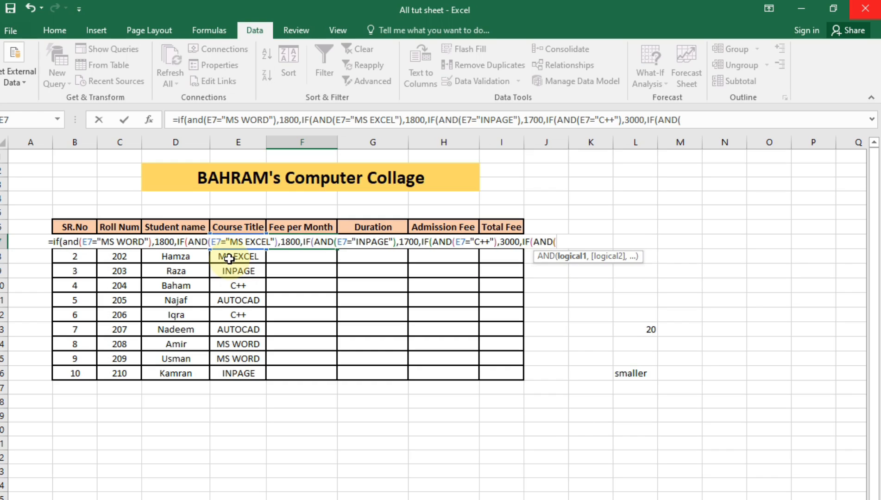
type("AUTO")
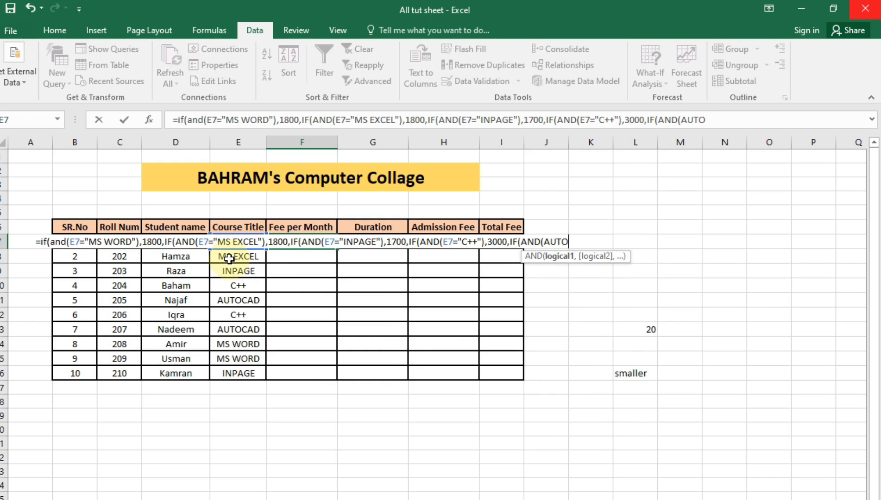
type("CAD")
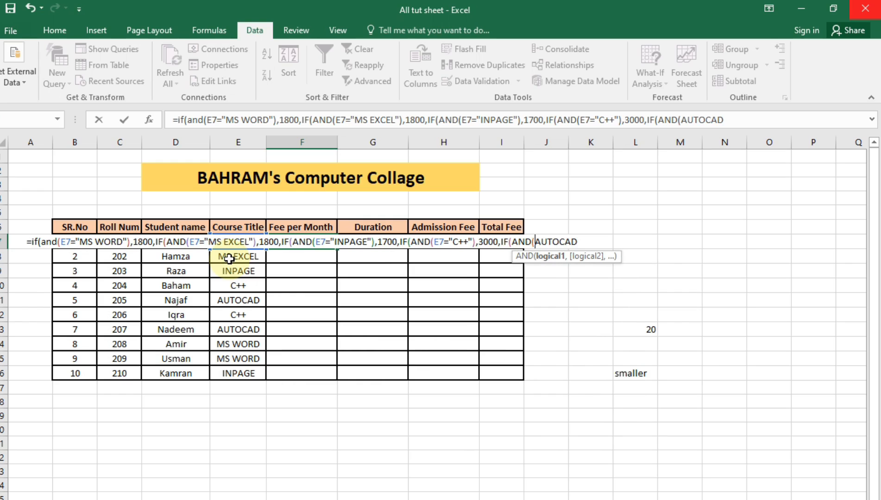
type("E7")
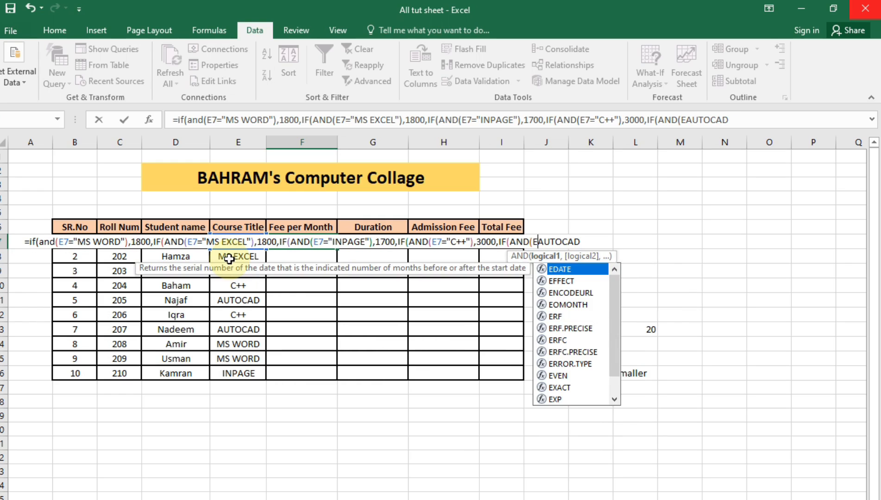
type("=\"")
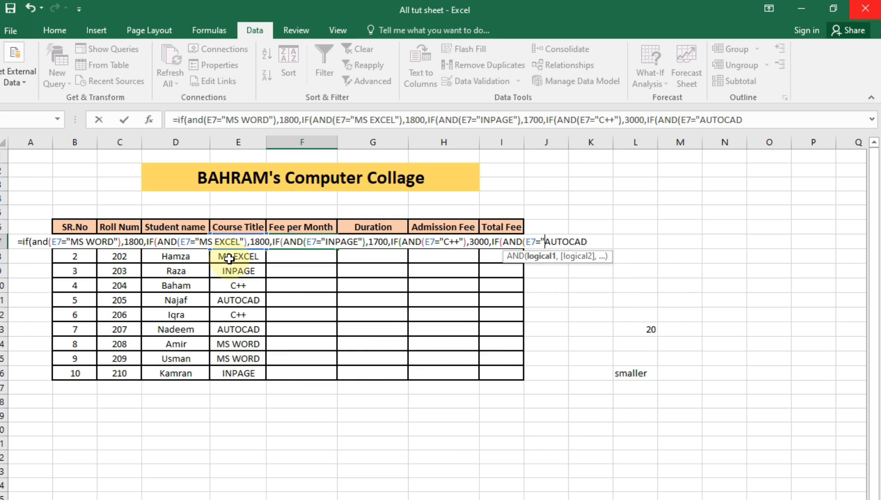
key("Right")
key("Right")
key("Right")
key("Right")
key("Right")
key("Right")
type("\"")
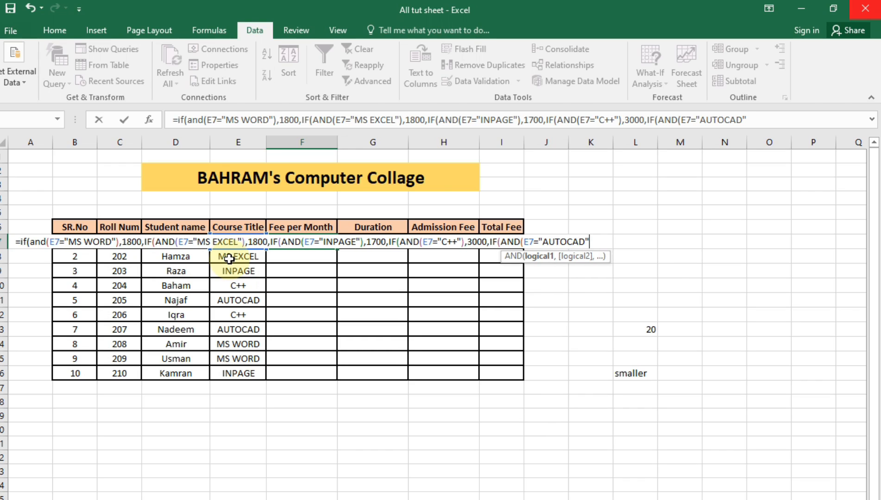
type("),2500")
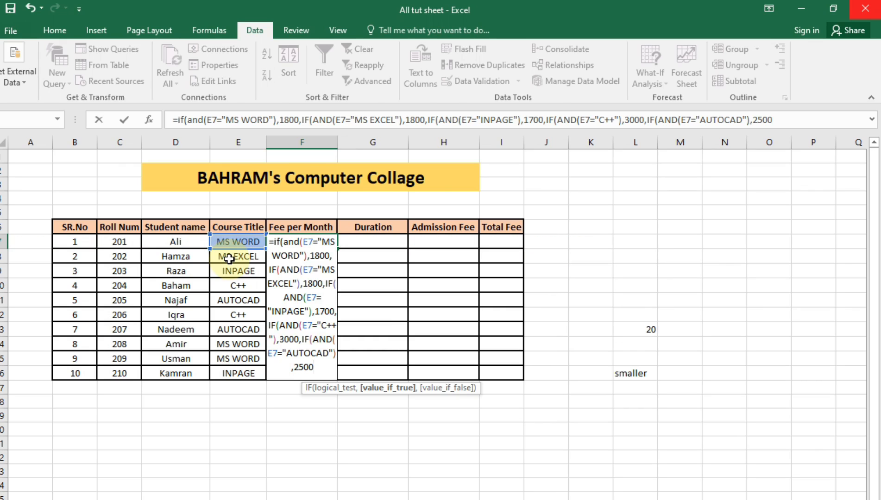
Finish the F7 formula with 0 as the final value if false, accepting the suggested correction, and fill it down through F16.
type(",0)")
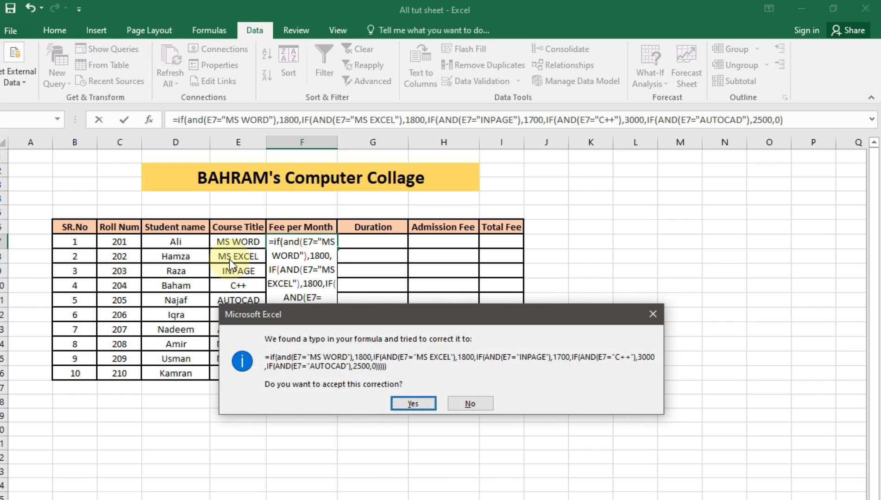
key("Return")
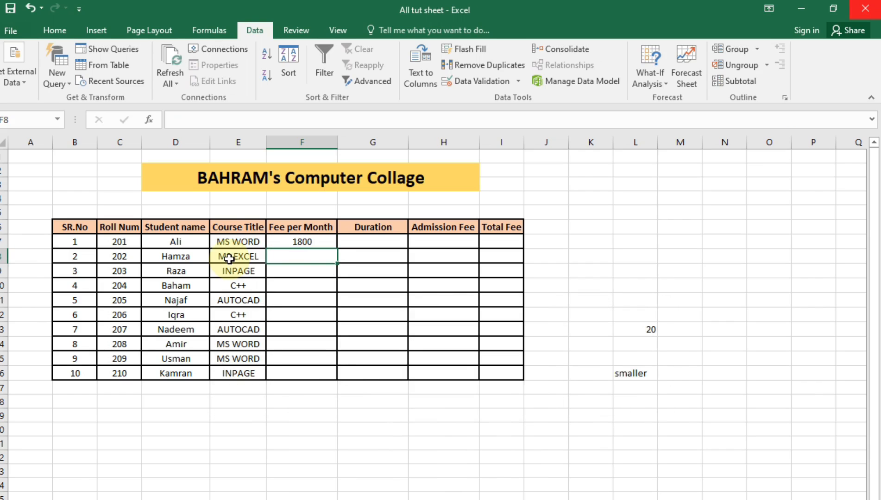
left_click(315, 245)
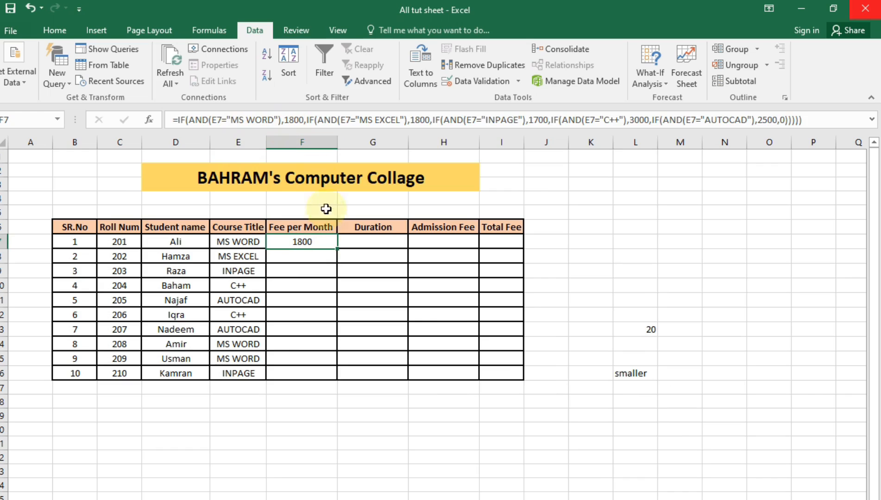
left_click_drag(336, 251, 334, 385)
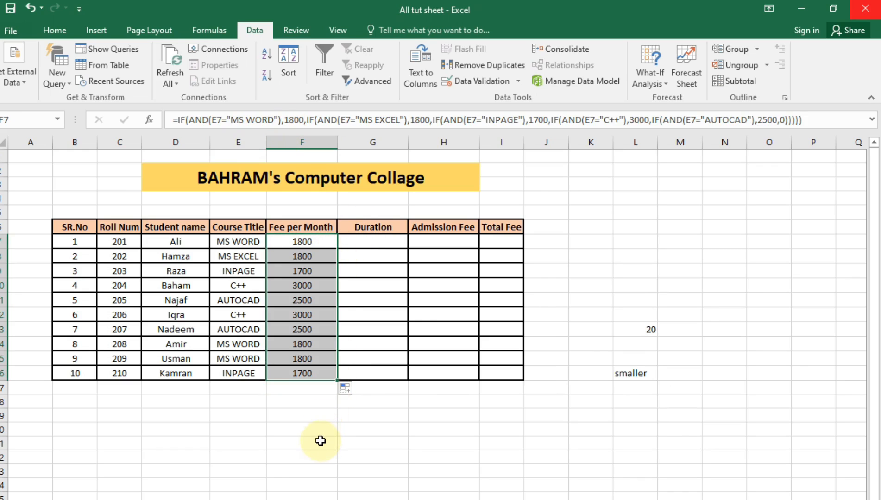
left_click(322, 440)
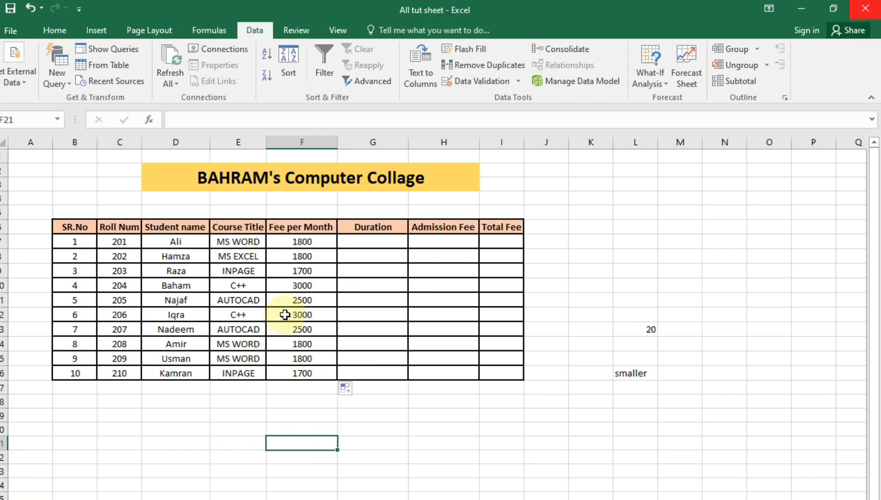
Change the fee returned for "MS WORD" in the F7 formula to 1700 and reselect F7.
left_click(303, 242)
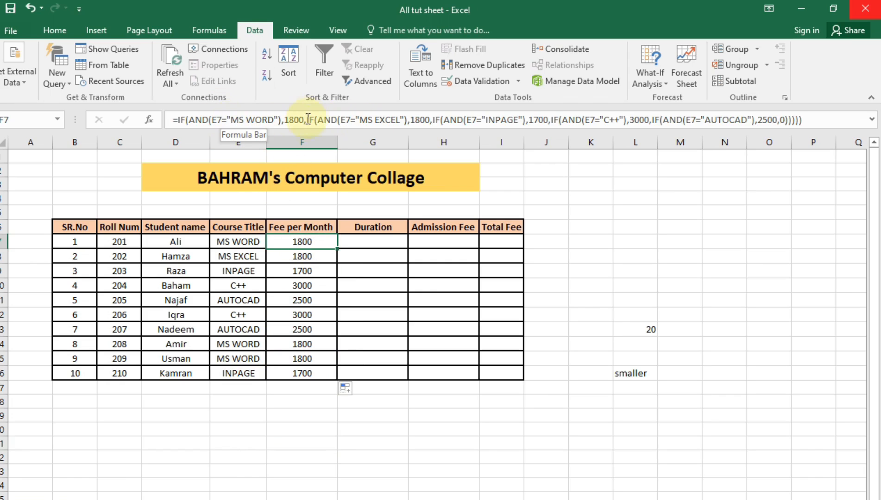
left_click(294, 119)
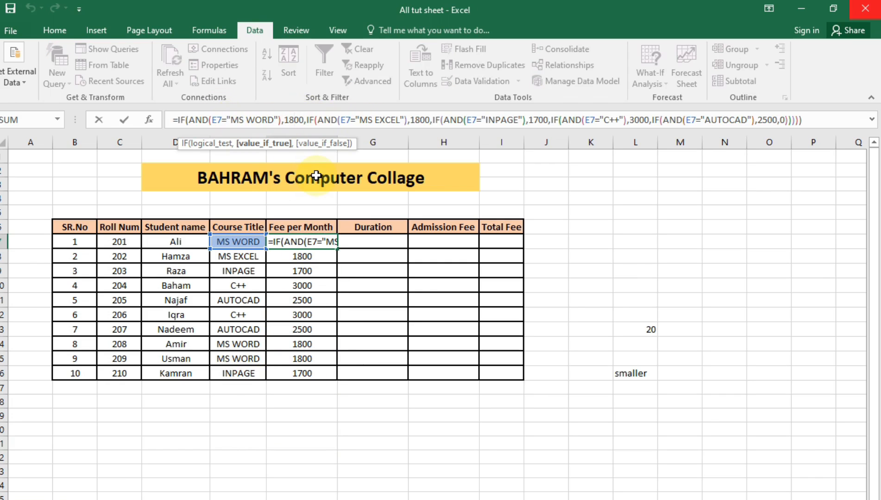
key("BackSpace")
type("7")
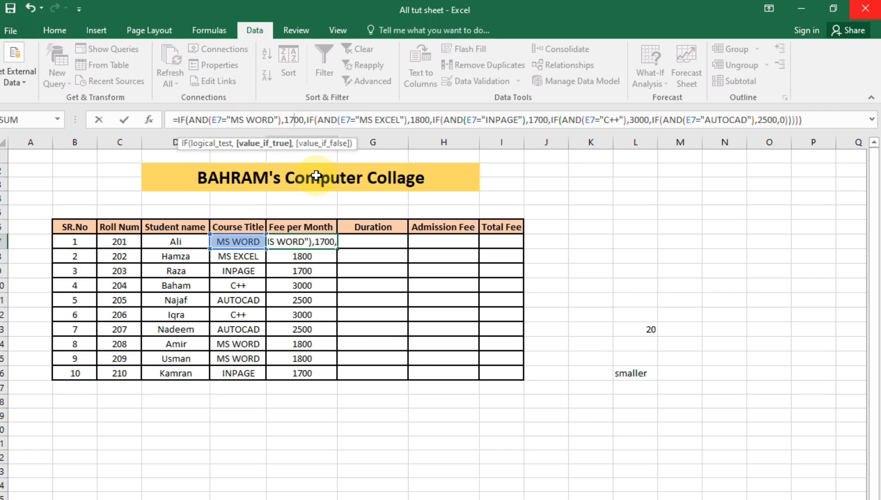
key("Return")
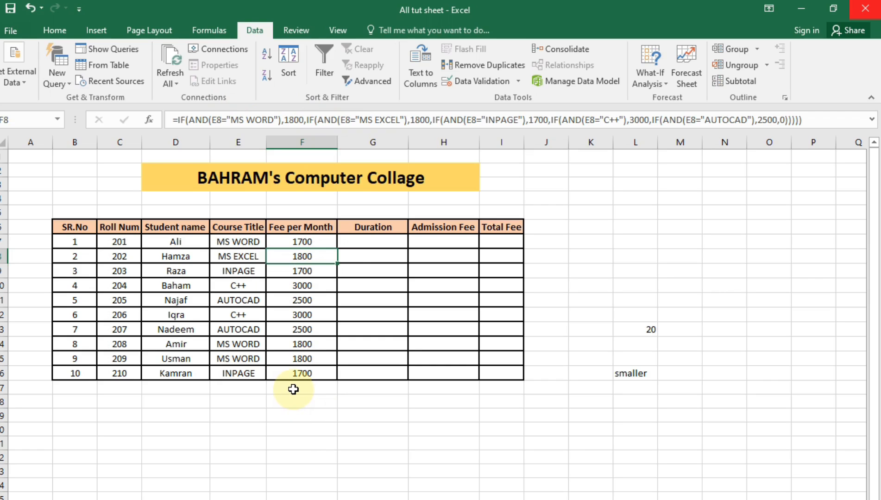
left_click(306, 243)
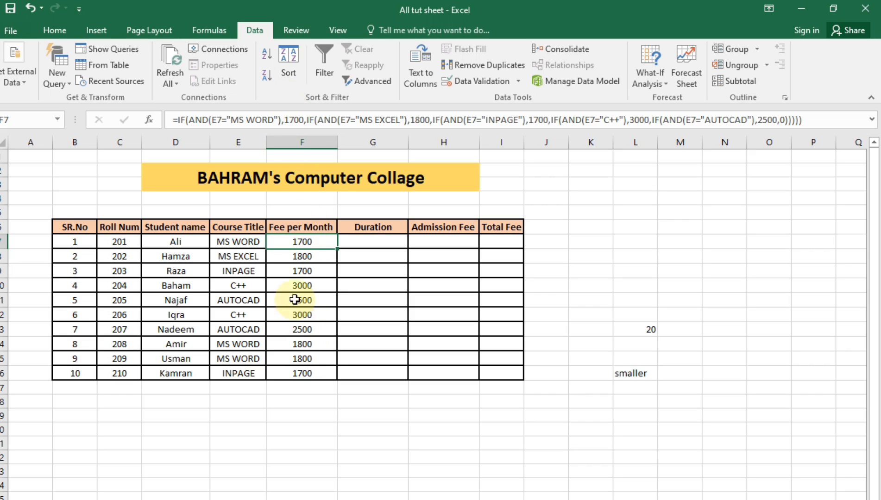
Change the fee returned for "INPAGE" in the F9 formula to 1500.
left_click(301, 272)
double_click(300, 274)
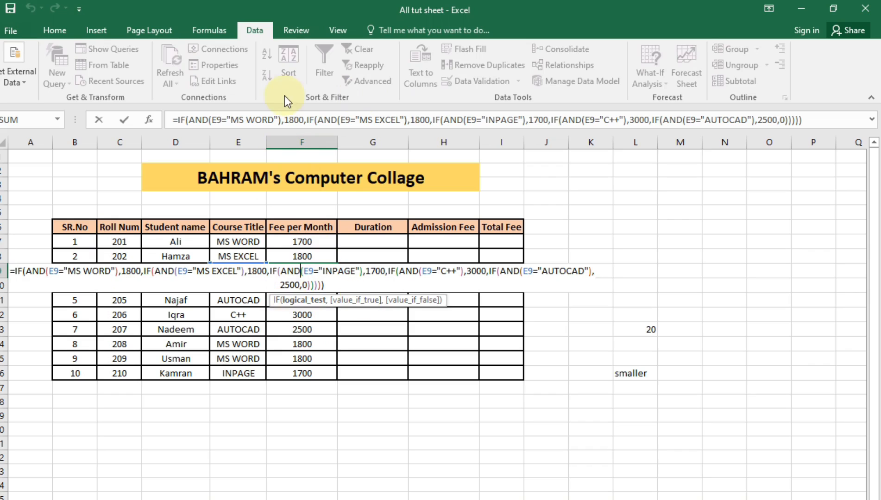
left_click(279, 120)
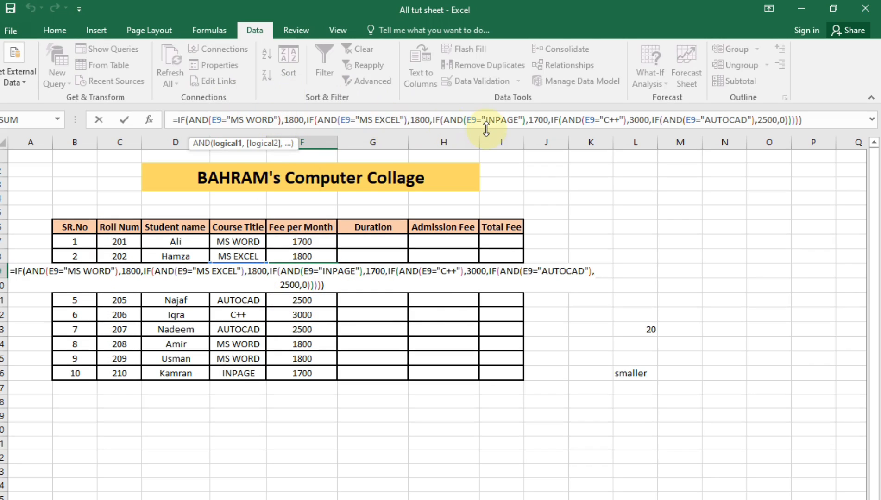
double_click(537, 120)
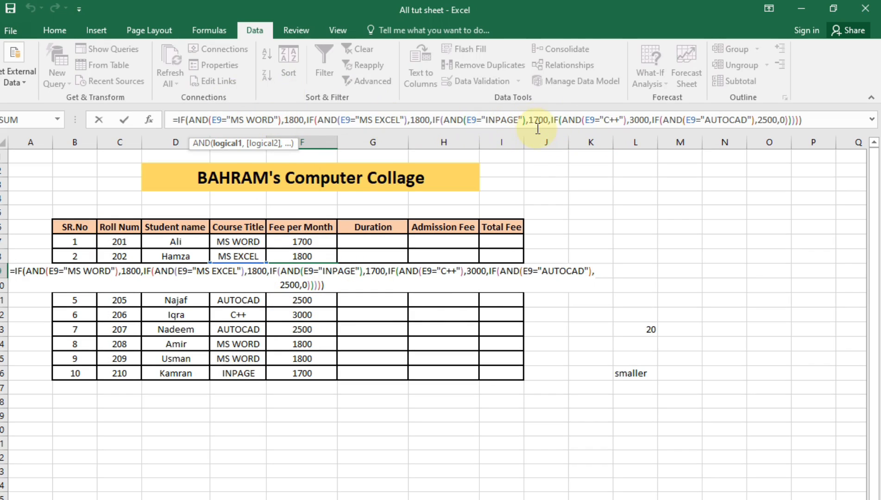
type("1005")
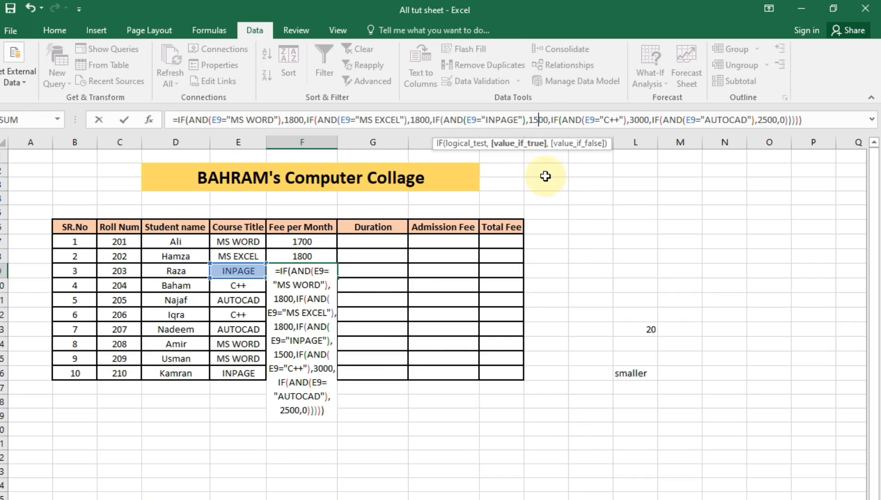
key("Return")
left_click(418, 453)
left_click_drag(317, 237, 312, 373)
left_click(342, 429)
Ignore the inconsistent formula error flagged on F9.
left_click(320, 271)
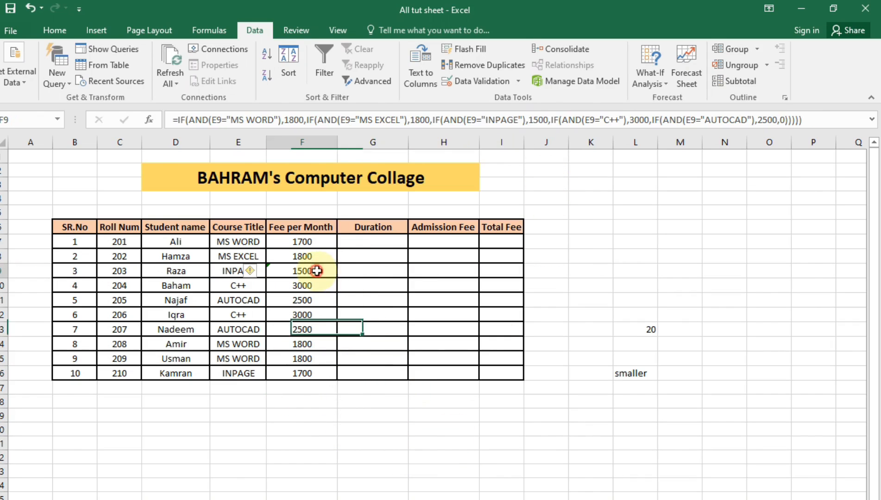
left_click(251, 272)
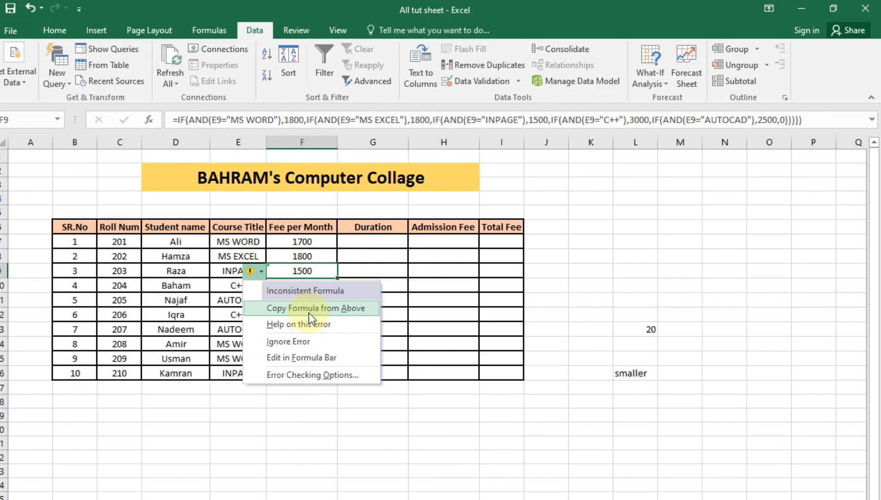
left_click(321, 343)
Enter an Admission Fee of 500 in H7 and fill it down through H16.
left_click(363, 243)
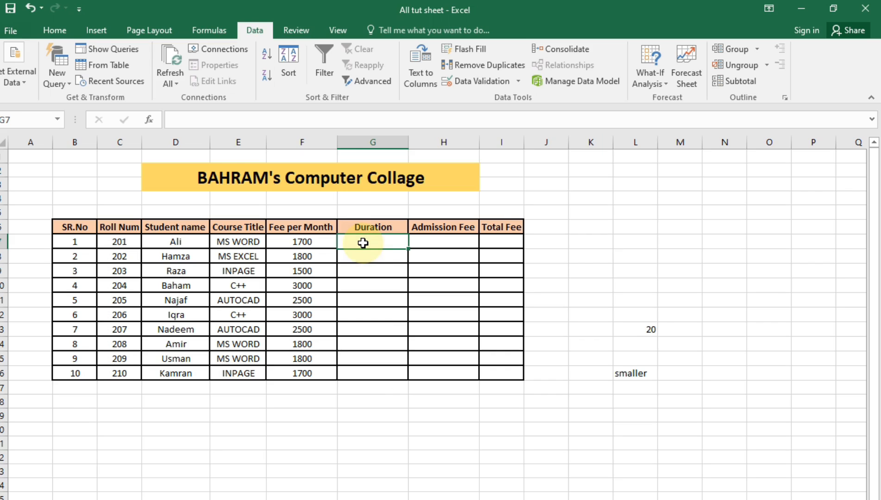
left_click(457, 237)
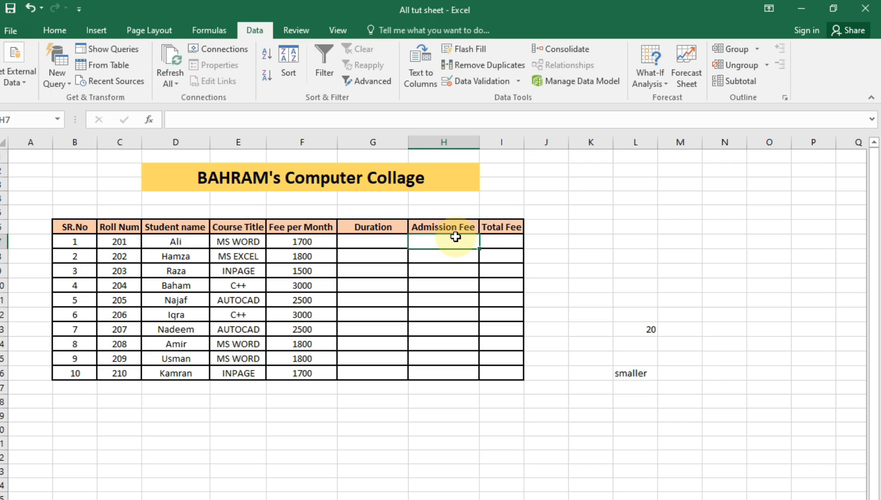
type("500")
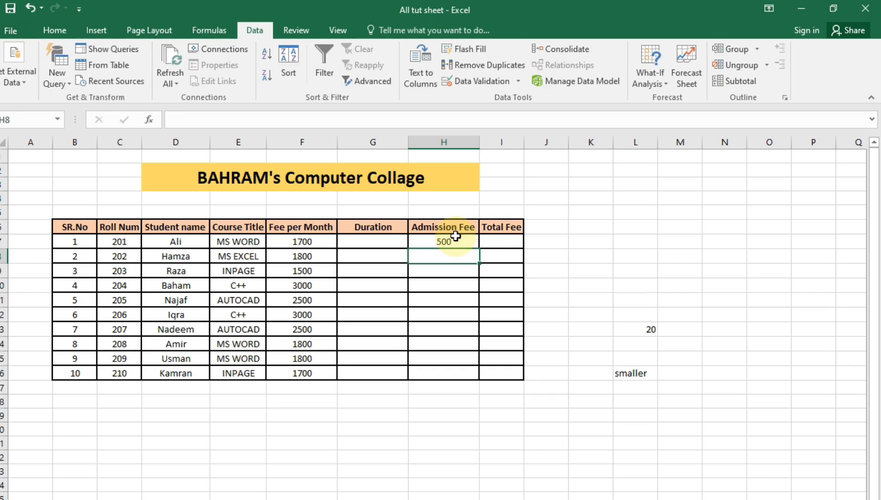
key("Return")
left_click(473, 245)
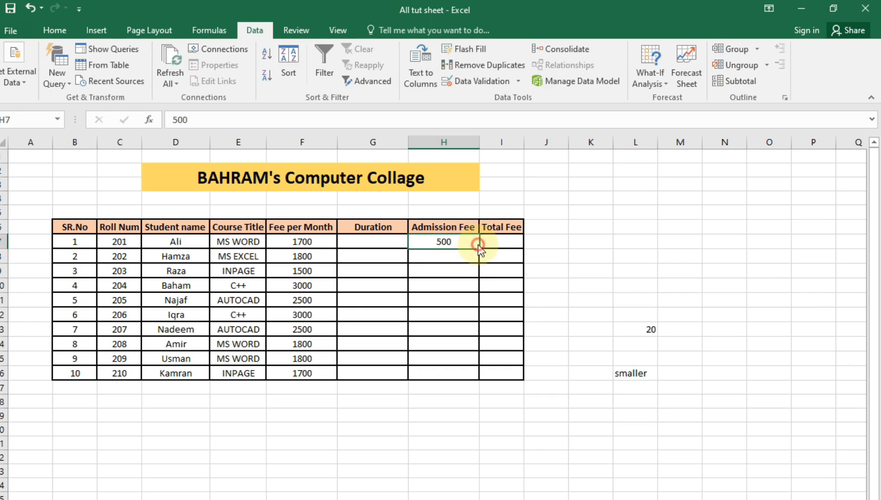
left_click_drag(479, 248, 483, 378)
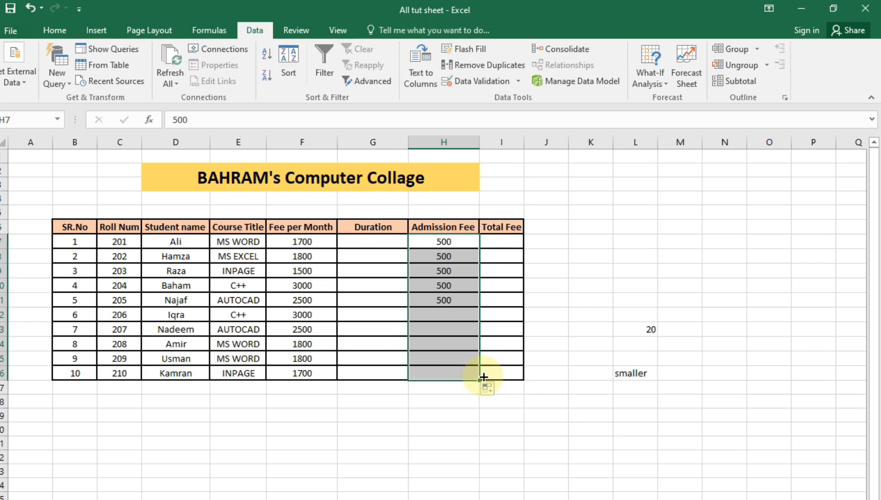
left_click(458, 469)
Enter the text "2 MONTHS" as the Duration in G7.
left_click(368, 227)
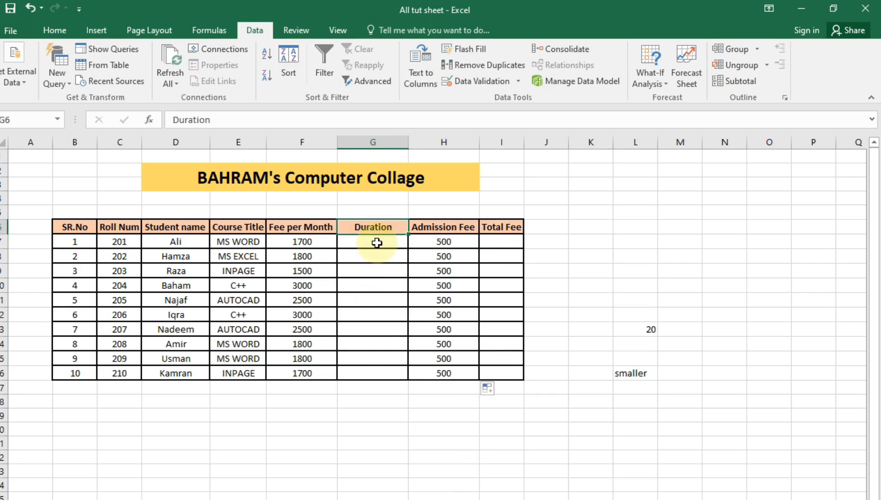
left_click(377, 243)
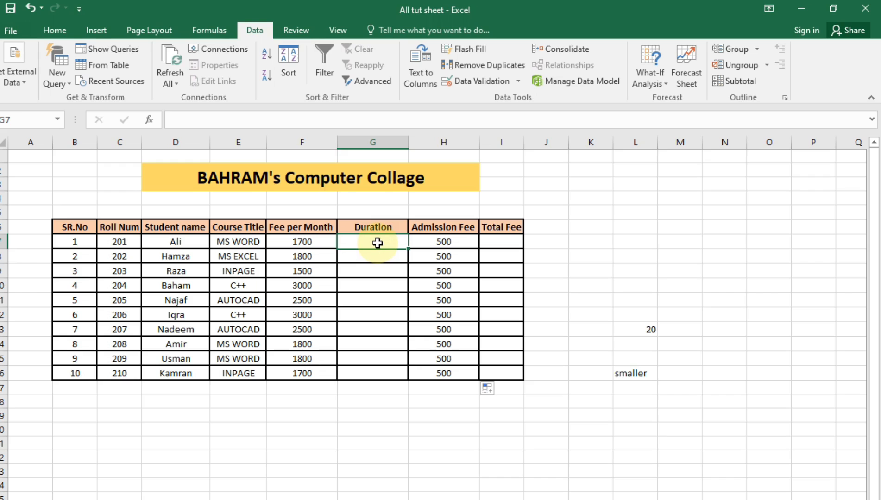
type("2 MONTHS")
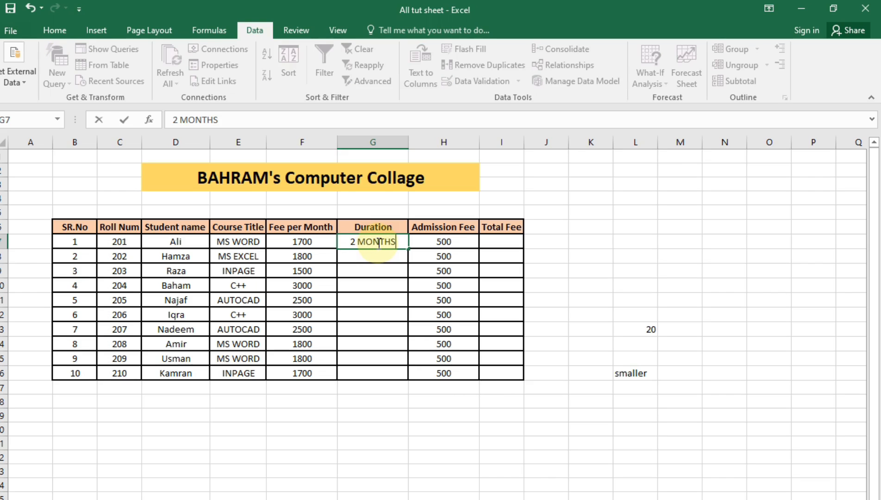
key("Return")
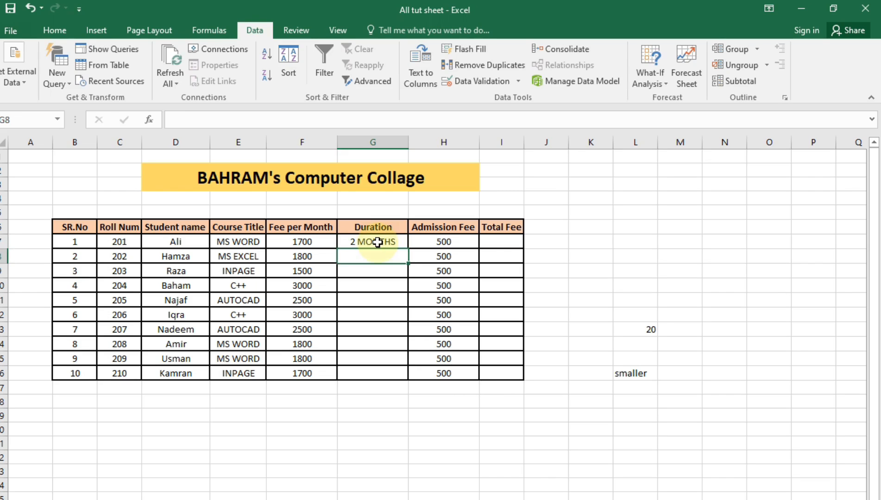
Try calculating Total Fee in I7 with =G7*F7, and clear the formula from the cell.
left_click(501, 246)
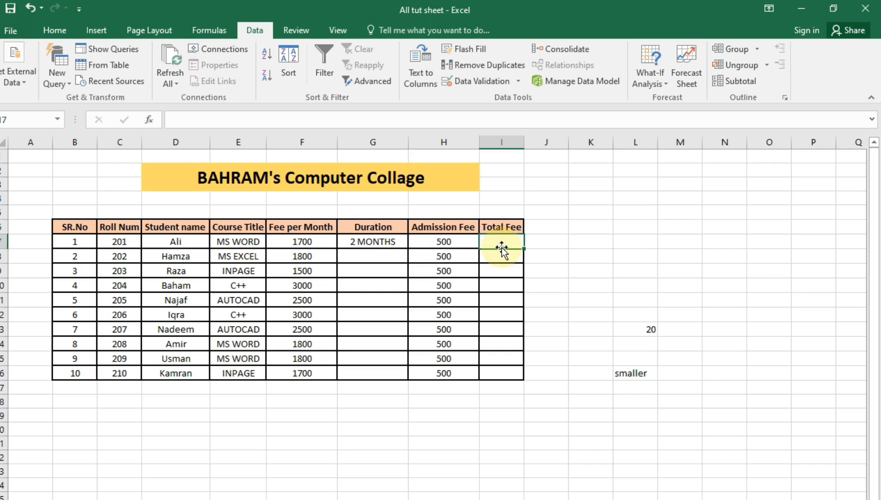
type("=")
left_click(379, 243)
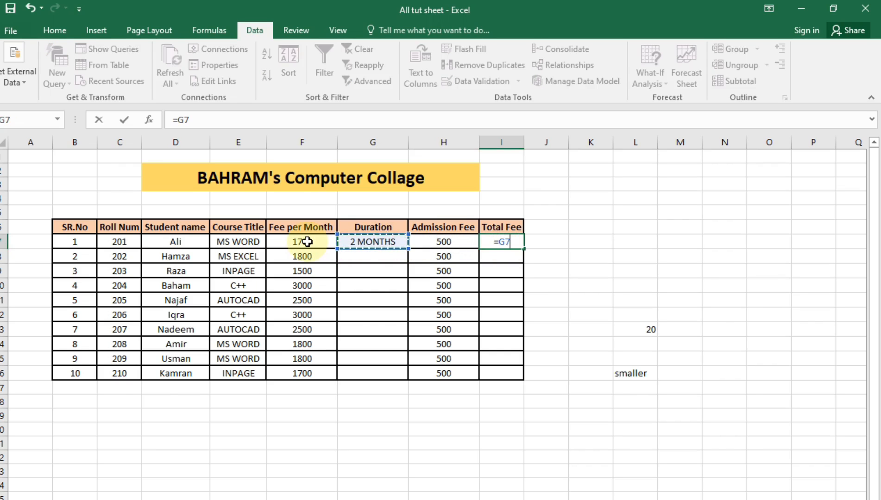
type("*")
left_click(306, 241)
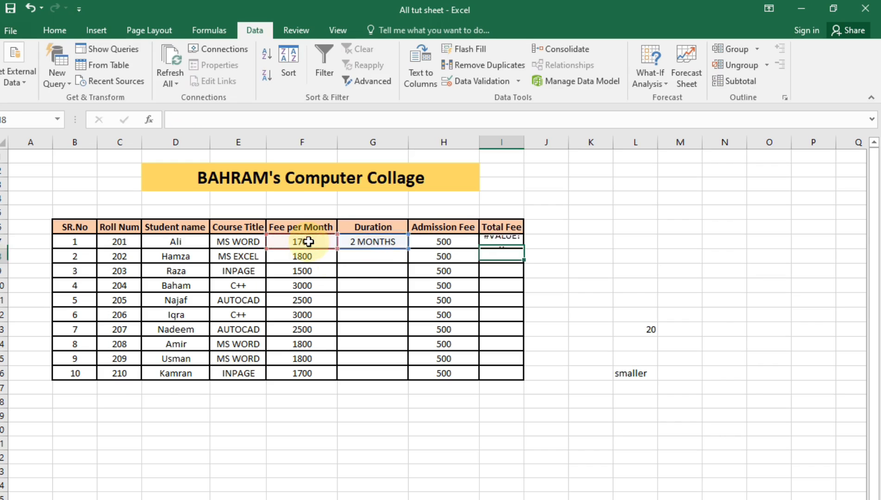
key("Return")
left_click(372, 241)
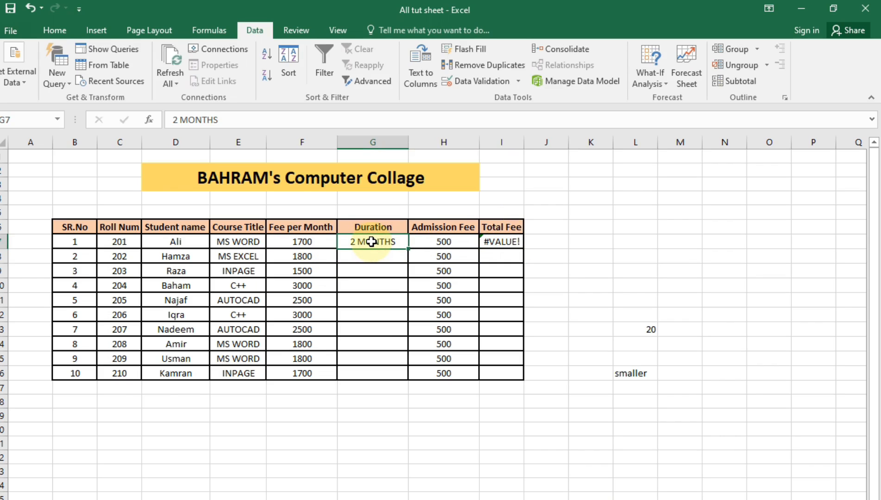
left_click(492, 240)
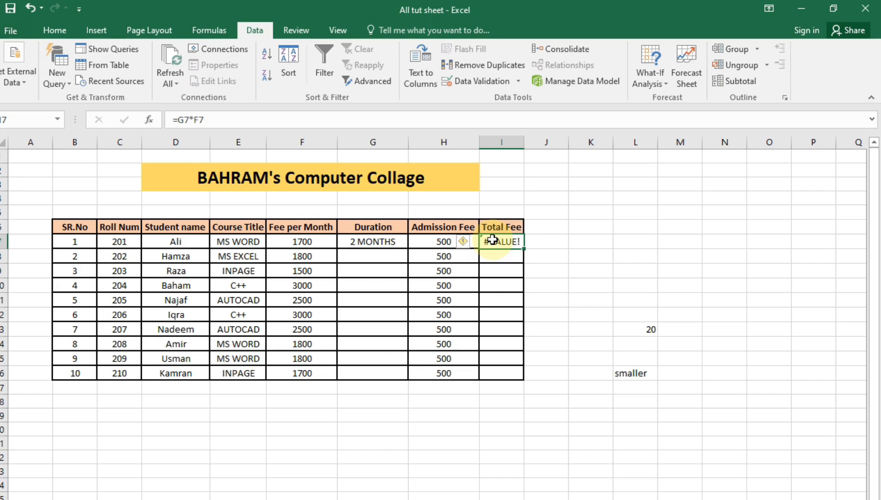
key("Delete")
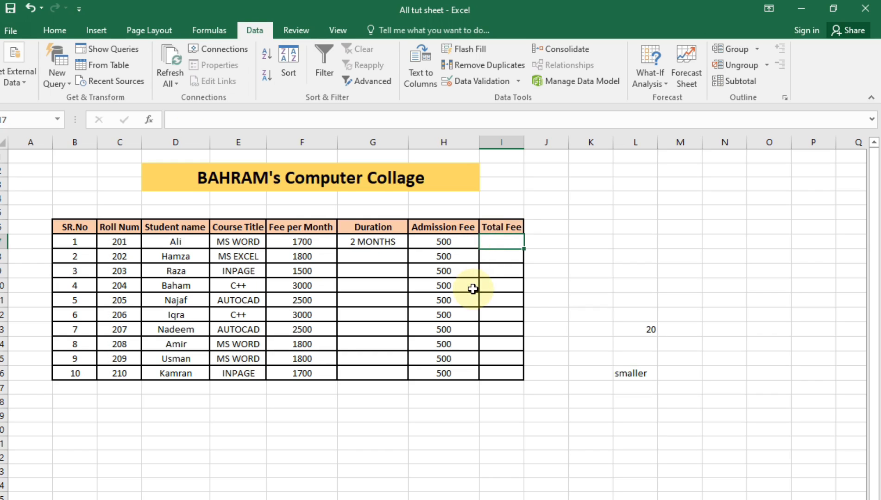
Replace the text Duration in G7 with the plain number 2 and reselect the cell.
left_click(378, 243)
key("Delete")
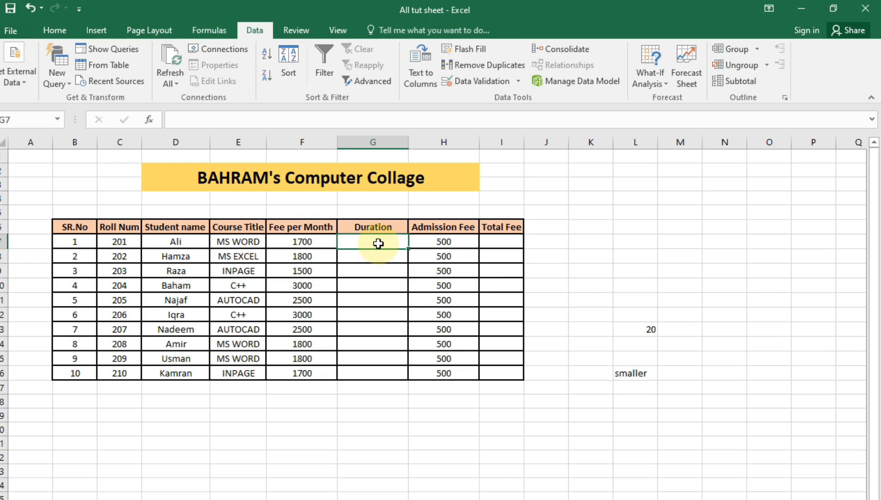
type("2")
left_click(356, 387)
left_click(387, 241)
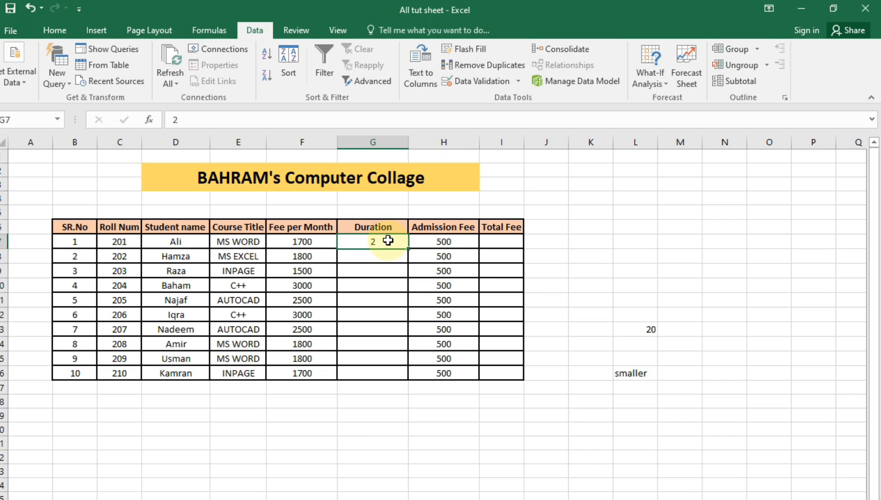
Apply the custom number format # "Months" to the Duration cell G7.
right_click(388, 240)
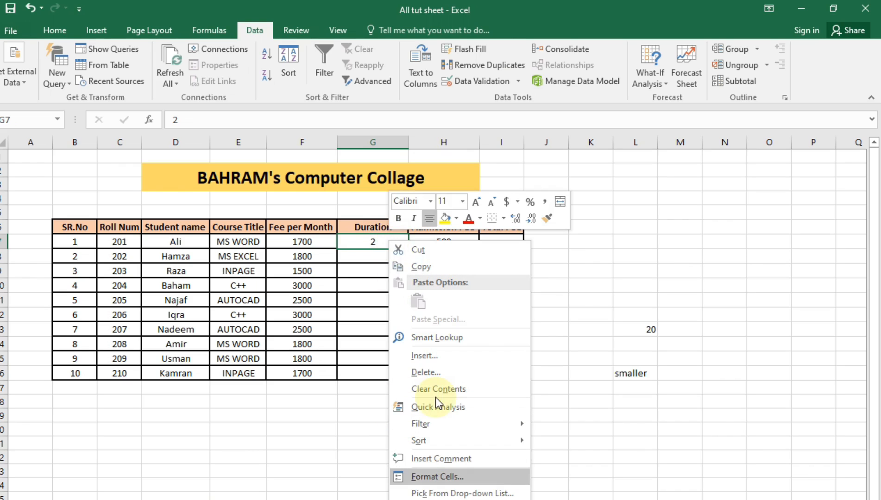
right_click(355, 242)
left_click(440, 480)
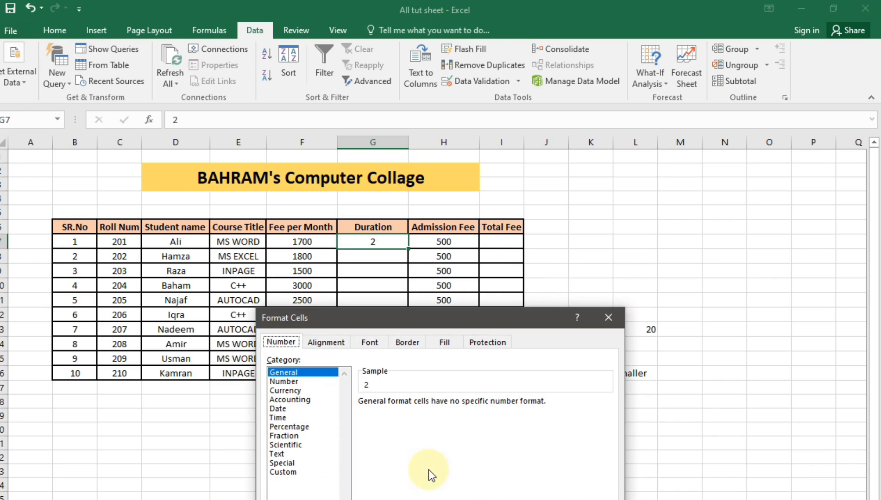
left_click(286, 474)
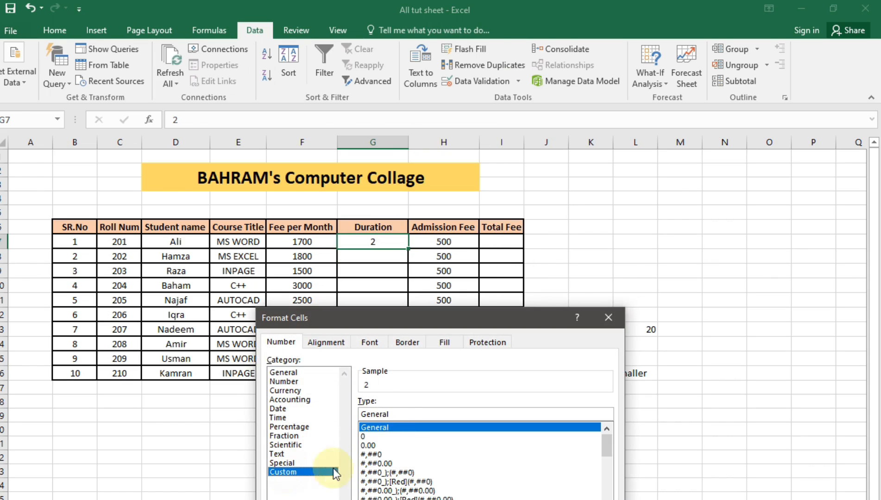
left_click_drag(381, 414, 392, 415)
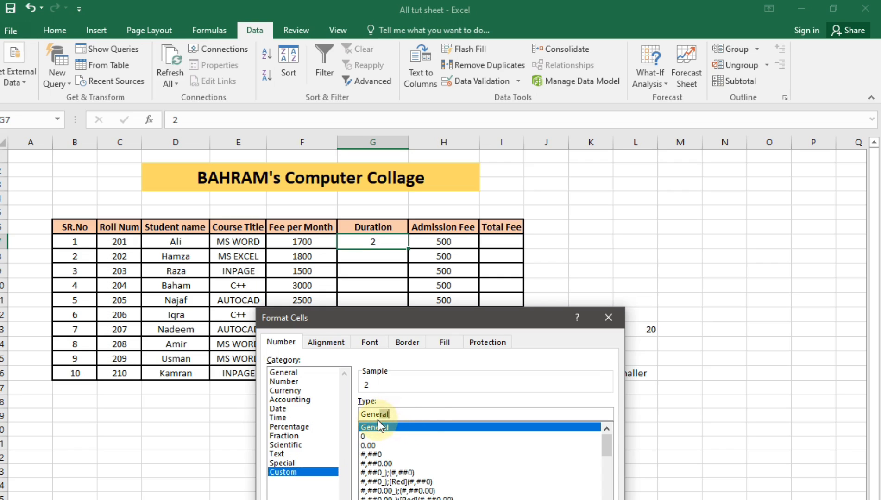
key("BackSpace")
key("BackSpace")
key("BackSpace")
key("BackSpace")
key("BackSpace")
key("BackSpace")
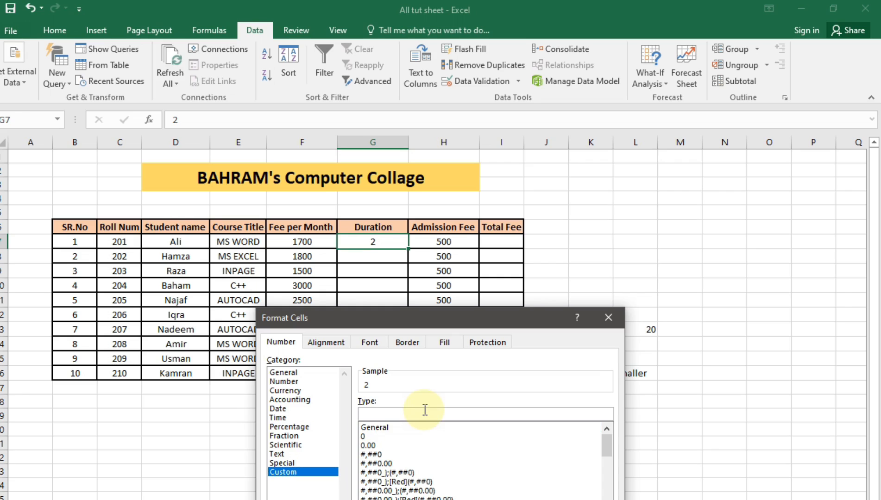
type("$")
key("BackSpace")
type("# \"mO")
key("BackSpace")
key("BackSpace")
type("Months\"")
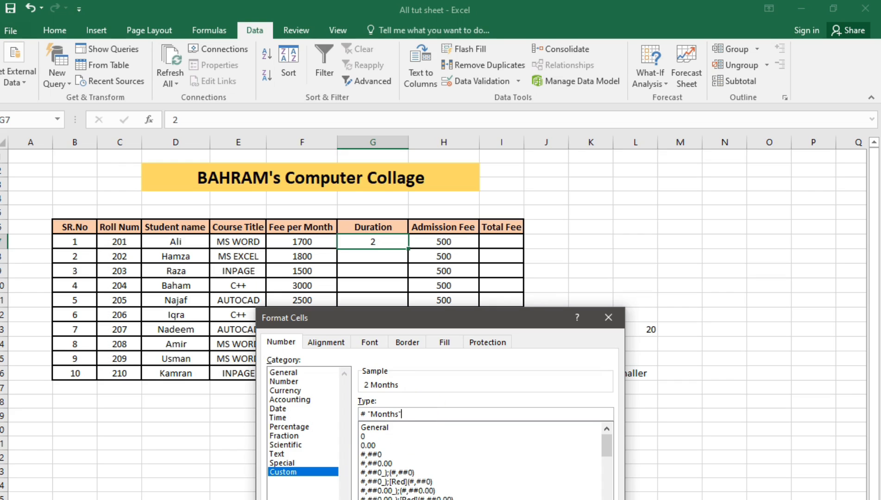
key("Return")
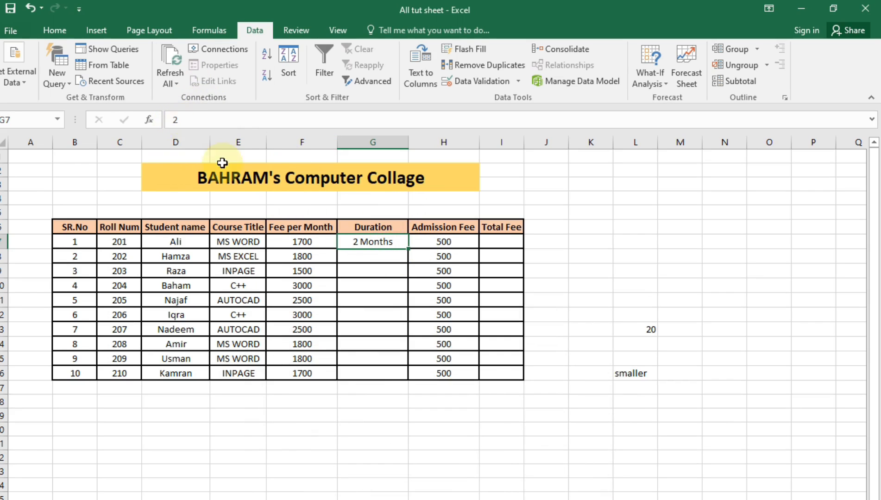
Fill the formatted Duration in G7 down through G16.
left_click(382, 258)
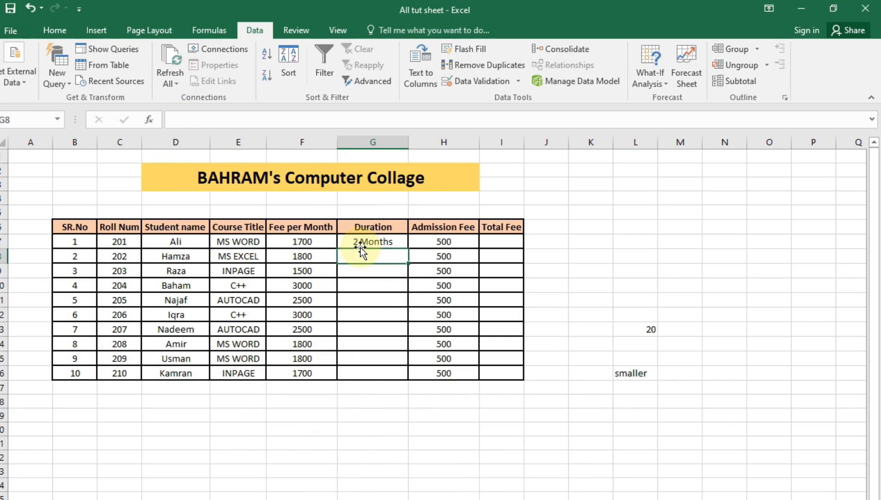
left_click(359, 244)
left_click_drag(407, 252, 399, 377)
left_click(381, 450)
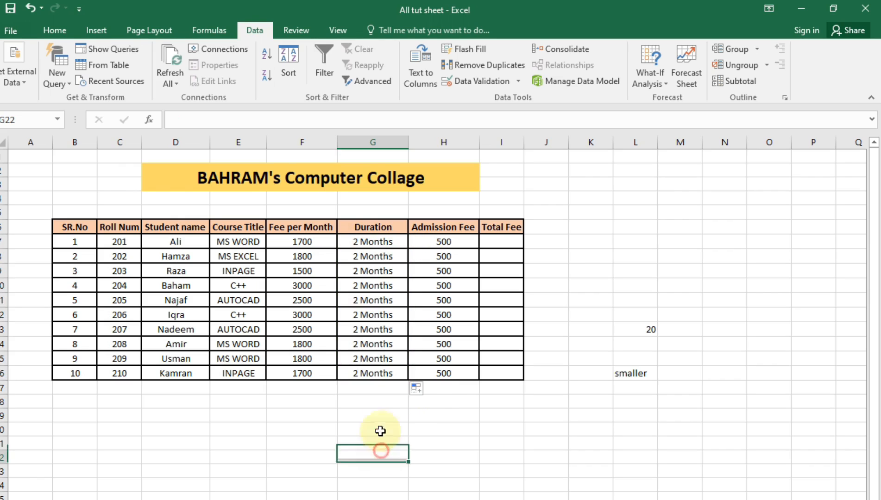
Set the Duration to 4 in G8, G9, G12, G14 and G15.
left_click(381, 257)
type("4")
left_click(379, 270)
type("4")
left_click(380, 287)
left_click(381, 314)
type("4")
left_click(382, 345)
type("4")
left_click(382, 358)
type("4")
left_click(392, 415)
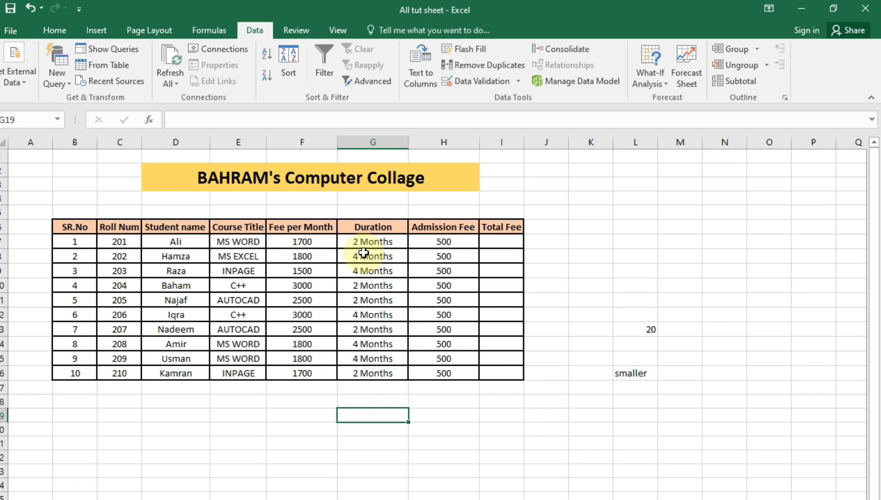
Enter the formula =F7*G7+H7 in the first Total Fee cell, I7.
left_click(495, 241)
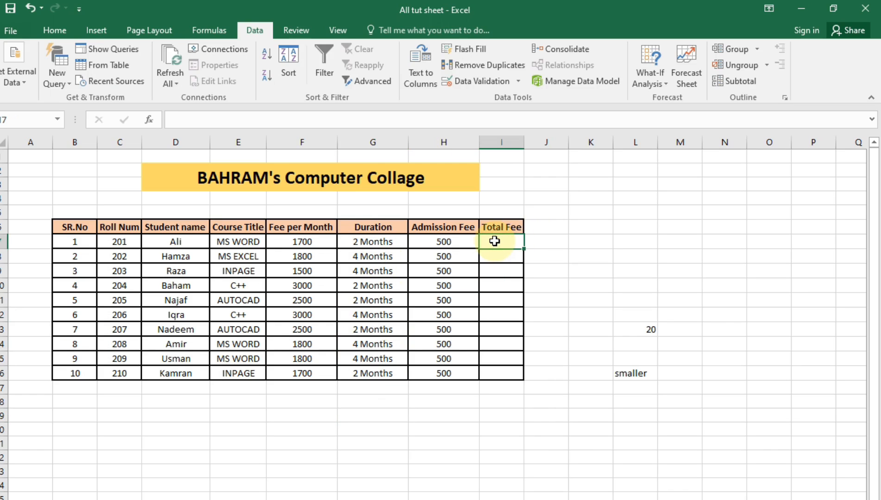
type("=")
left_click(319, 245)
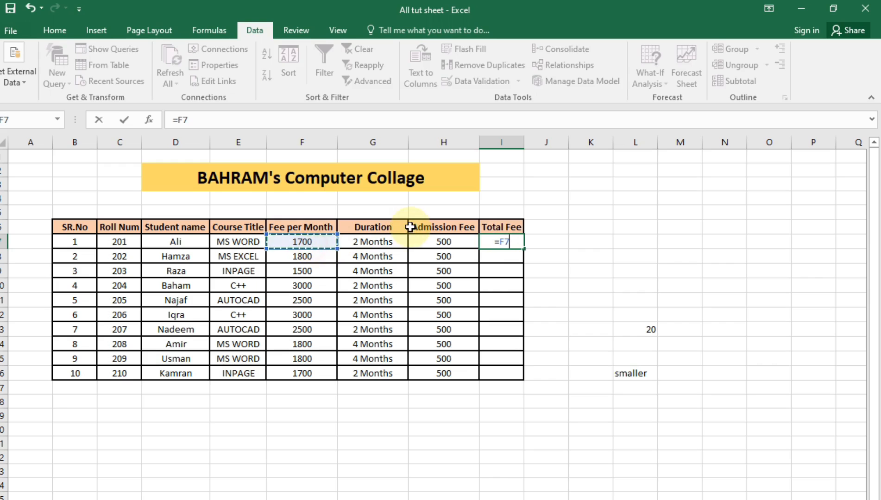
type("*")
left_click(377, 242)
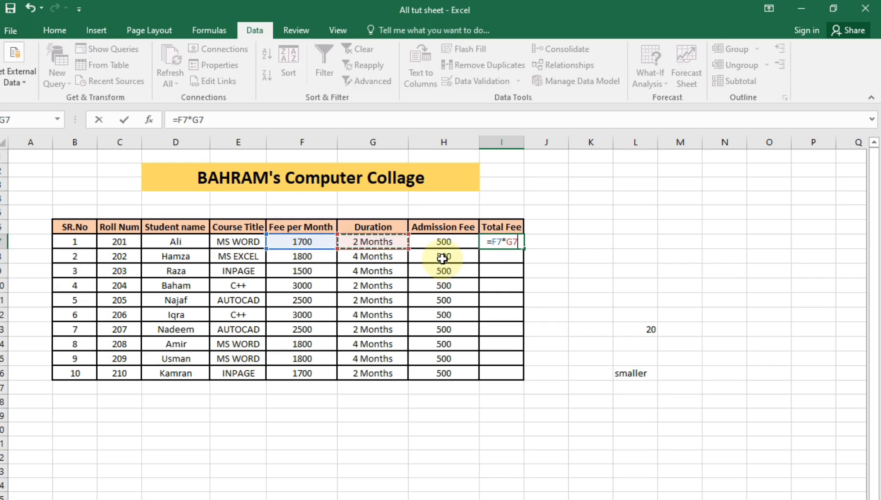
type("+")
left_click(444, 242)
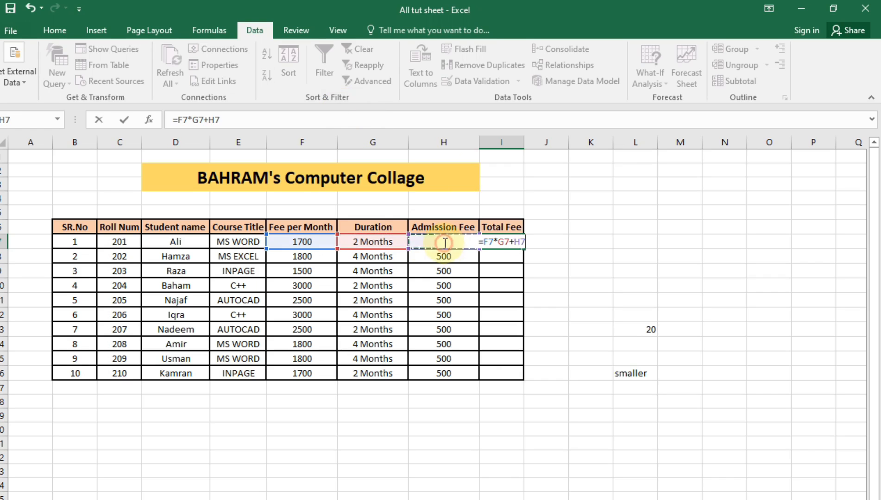
key("Return")
Fill the Total Fee formula from I7 down through I16 and deselect the column.
left_click(515, 244)
left_click_drag(524, 249, 526, 378)
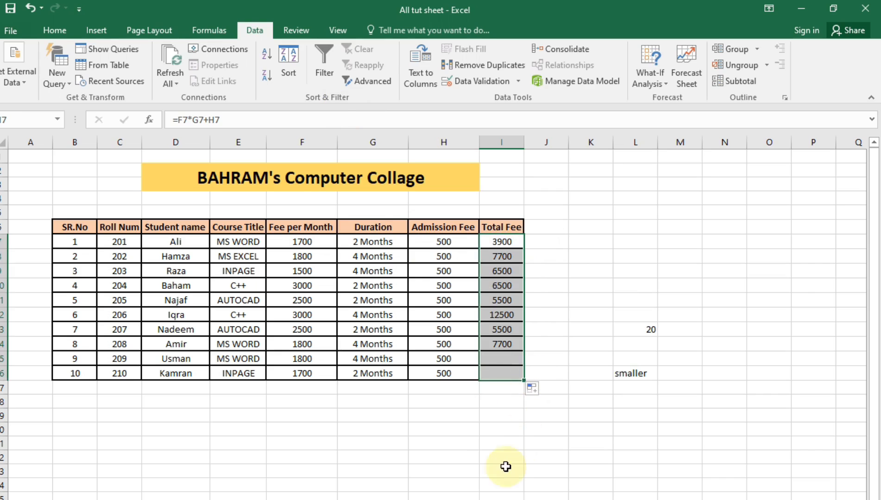
left_click(505, 467)
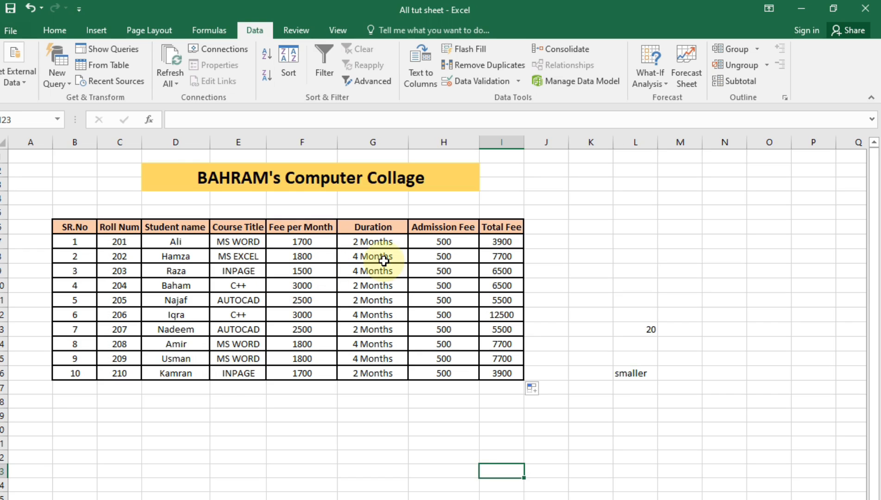
Turn on filtering for the whole fee table B6:I16, including its header row, and deselect it.
left_click_drag(67, 228, 495, 373)
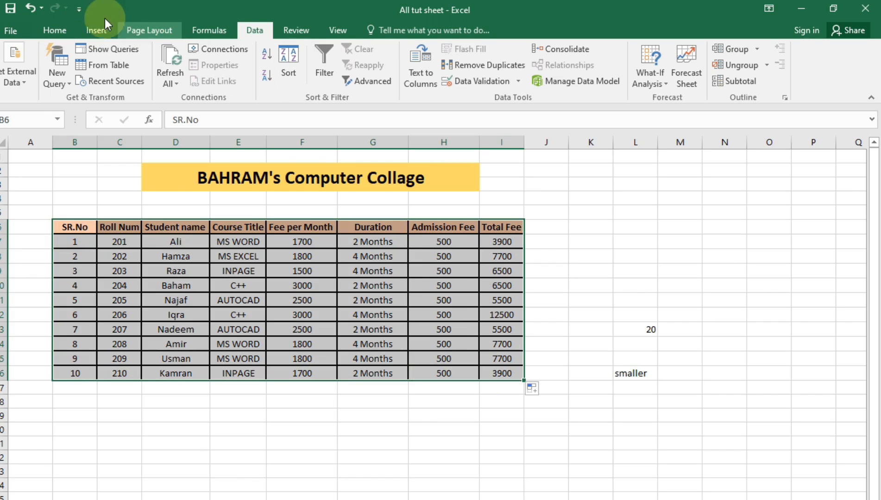
left_click(57, 31)
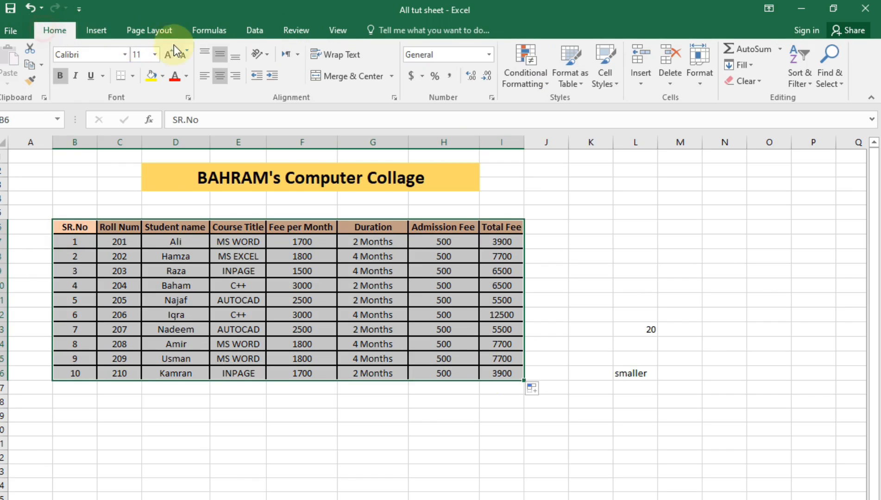
left_click(264, 29)
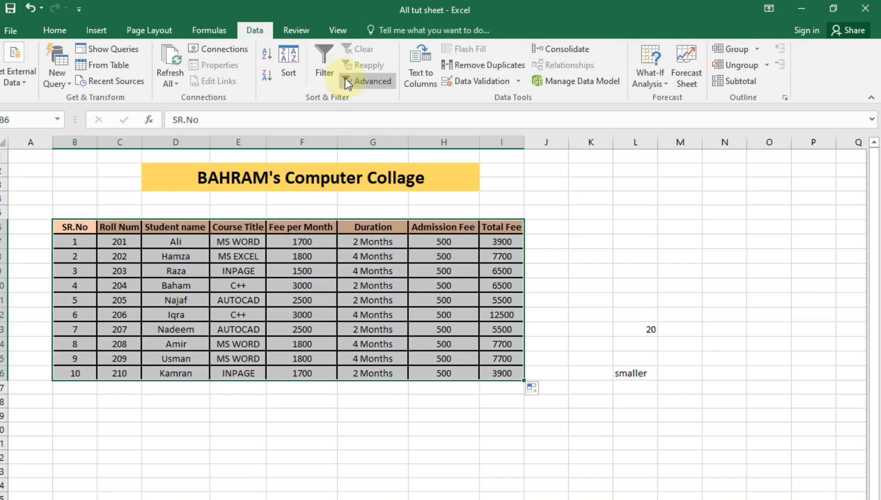
left_click(327, 69)
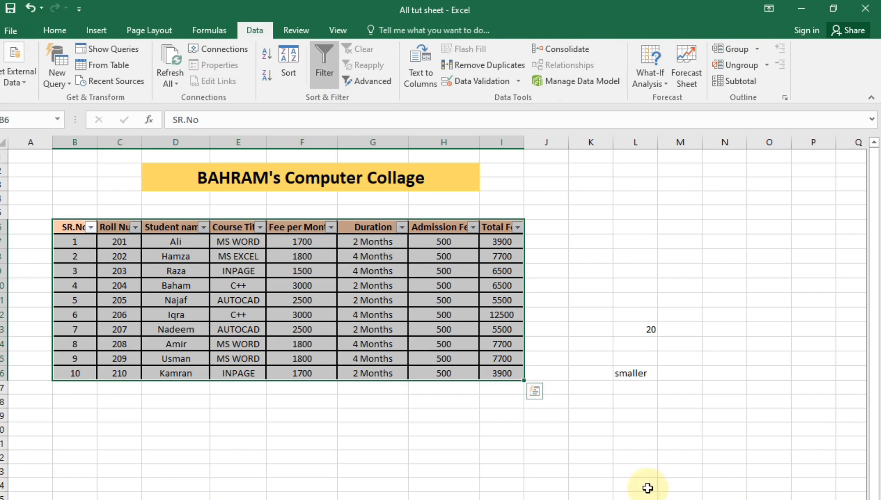
left_click(419, 495)
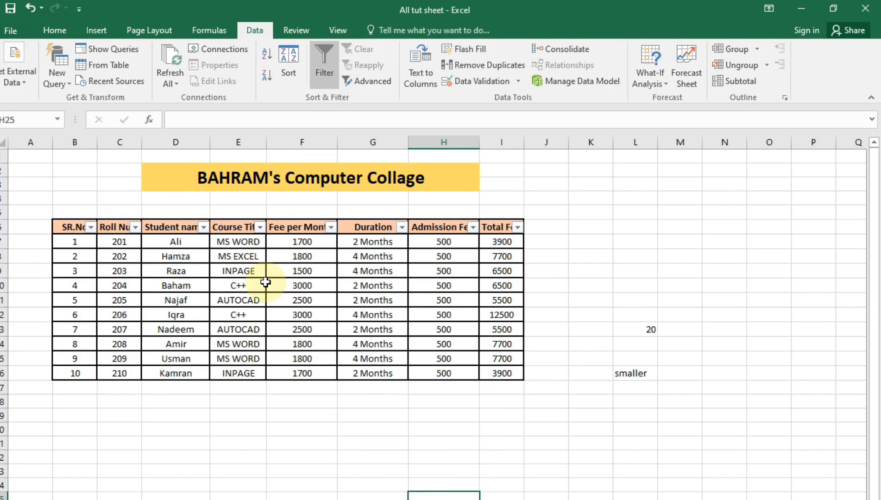
left_click(346, 417)
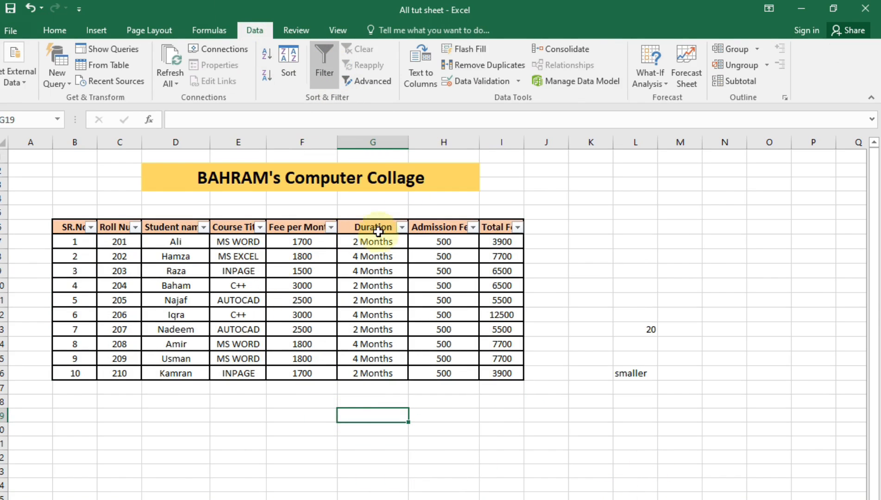
Filter the Duration column to show only the 2 Months rows.
left_click(403, 228)
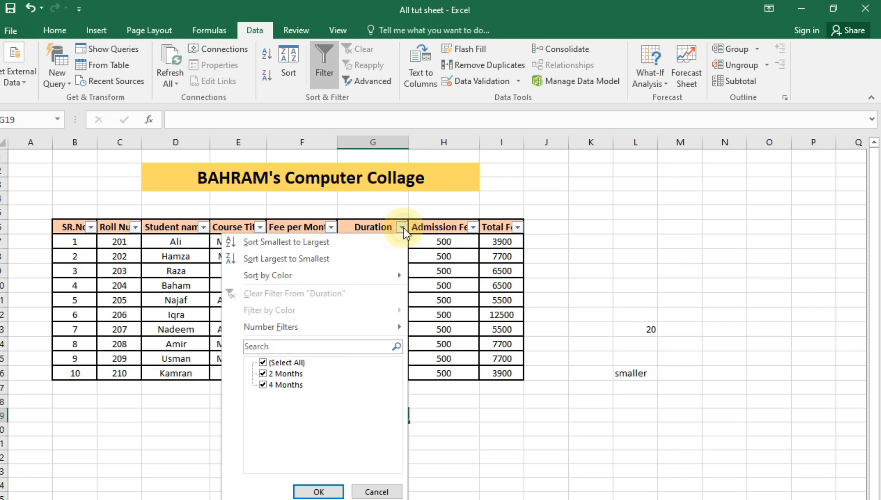
left_click(264, 364)
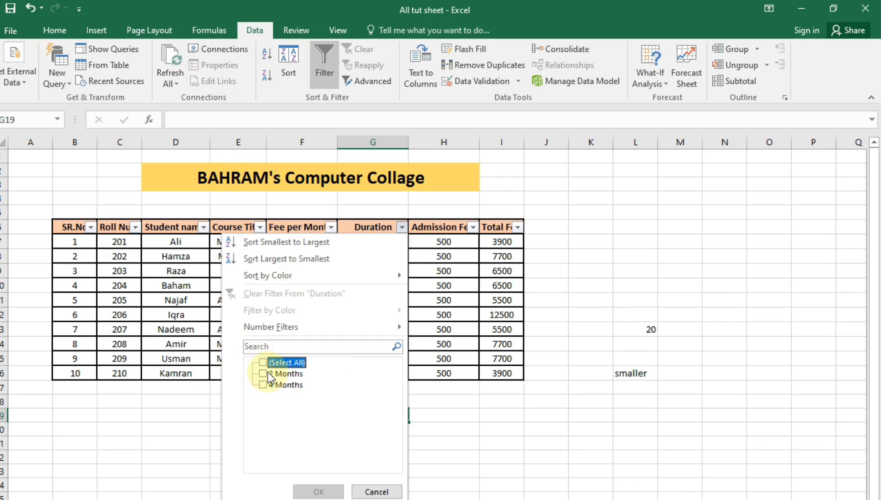
left_click(268, 372)
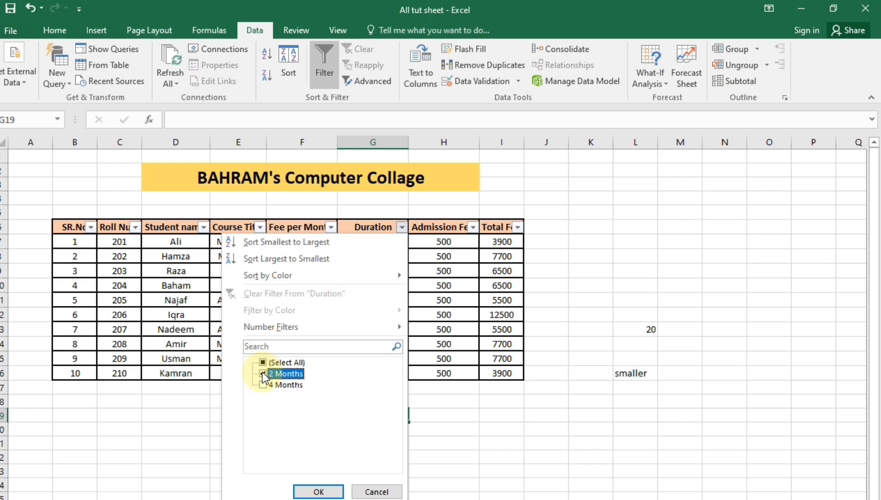
left_click(314, 494)
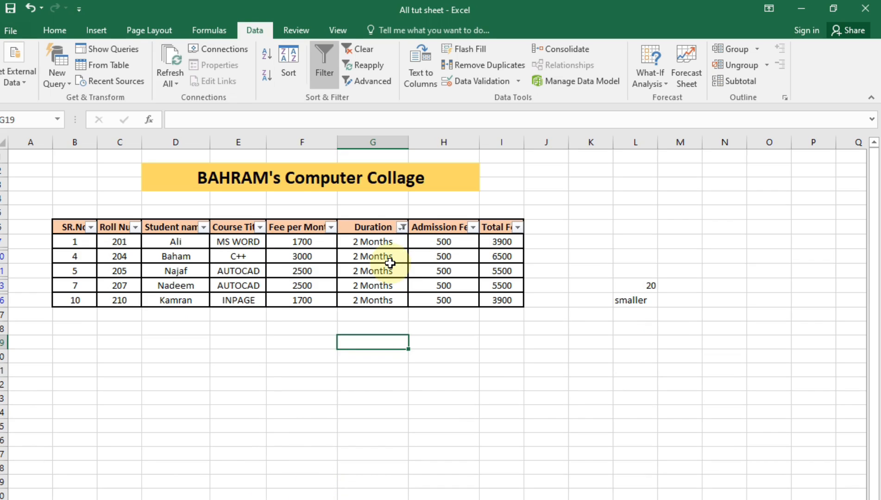
Reselect all values in the Duration filter to restore the full table.
left_click(402, 227)
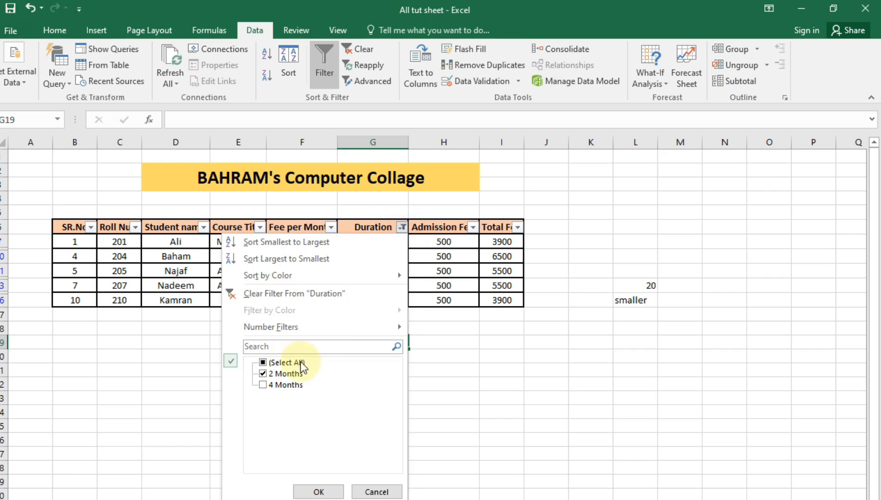
left_click(262, 363)
left_click(319, 491)
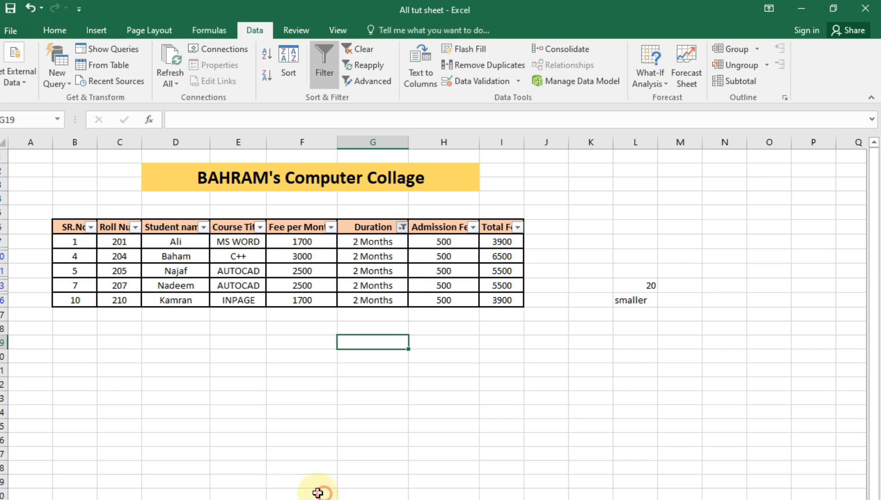
Filter the Course Title column to show only AUTOCAD rows.
left_click(260, 227)
left_click(121, 362)
left_click(121, 373)
left_click(159, 487)
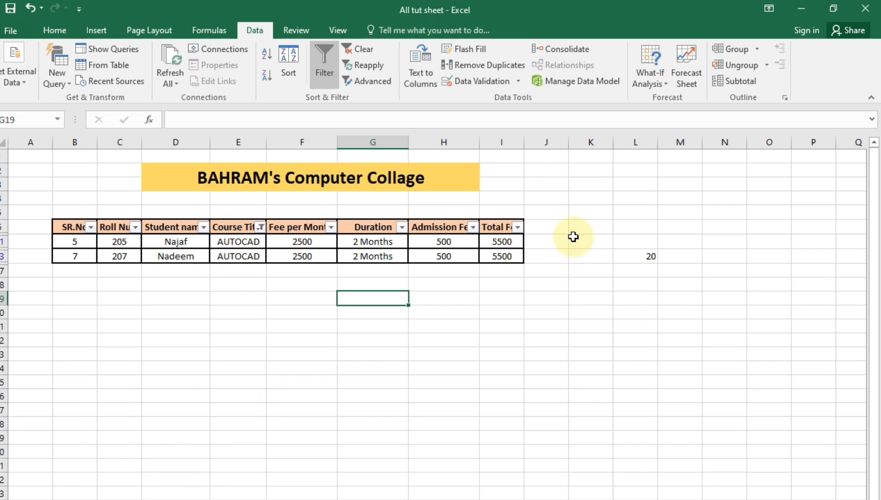
Add MS EXCEL to the courses shown by the Course Title filter.
left_click(260, 227)
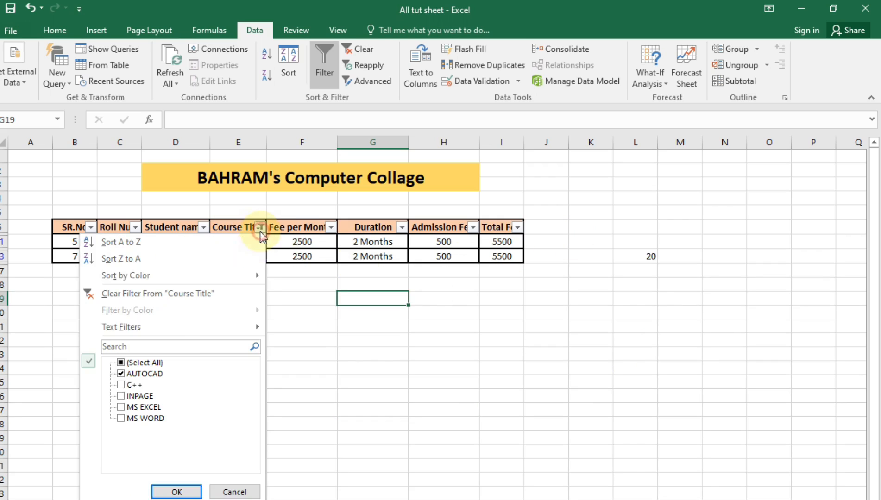
left_click(121, 407)
left_click(178, 491)
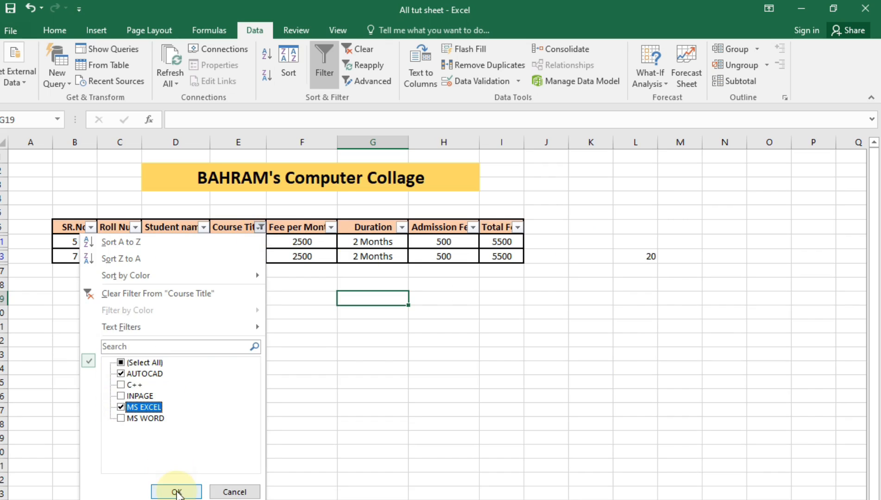
Reselect all courses in the Course Title filter and apply it.
left_click(260, 227)
left_click(121, 363)
left_click(167, 490)
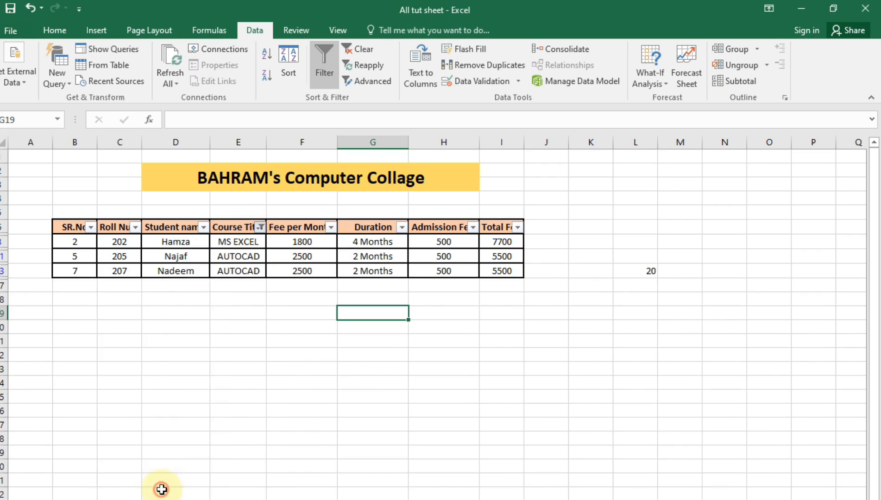